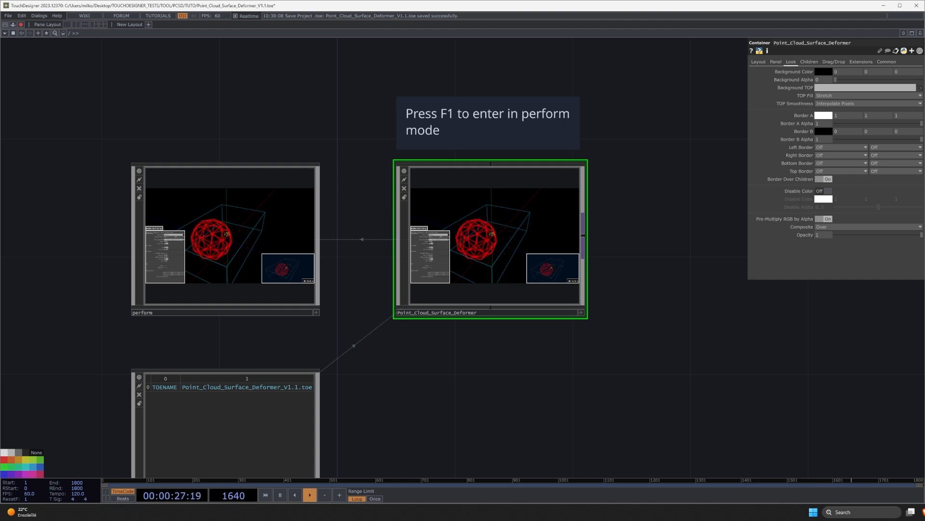
Step: Switch from the TouchDesigner project to the browser showing the SuperSplat editor
key("alt+Tab")
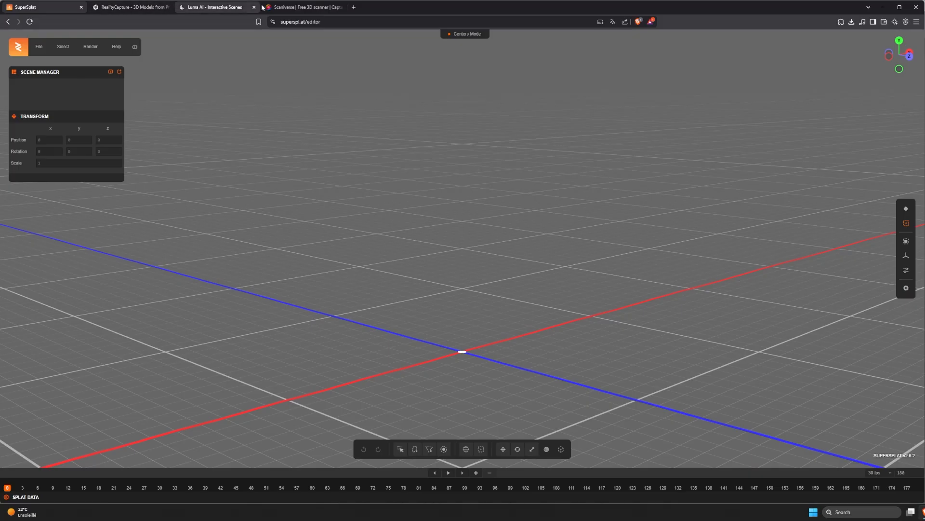
left_click(304, 6)
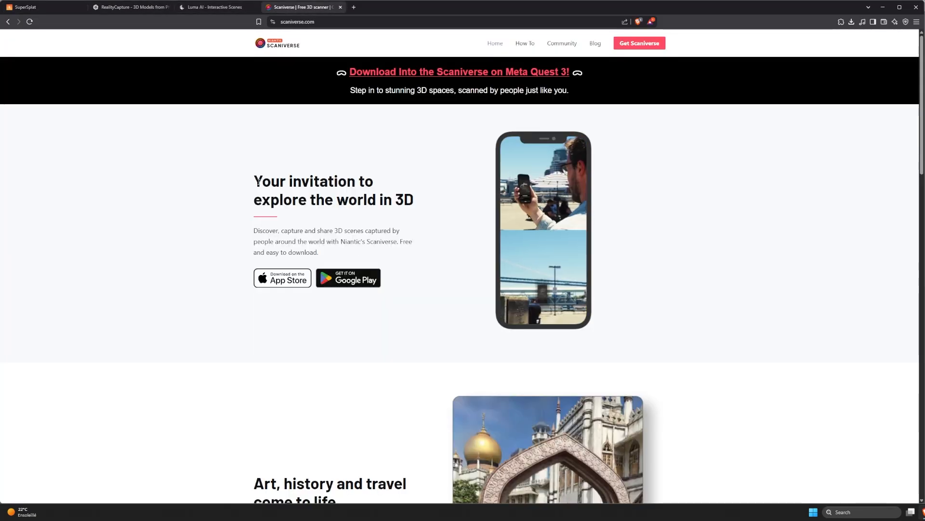
left_click(212, 7)
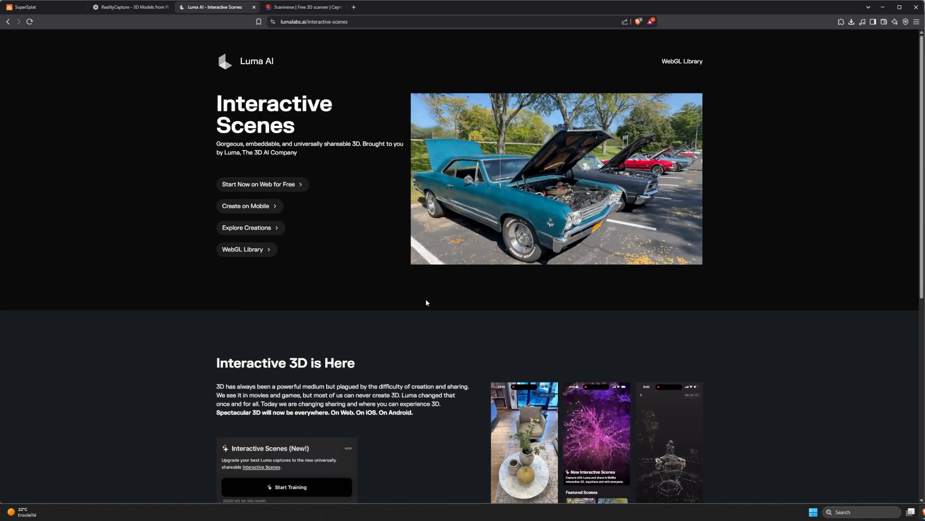
left_click(133, 7)
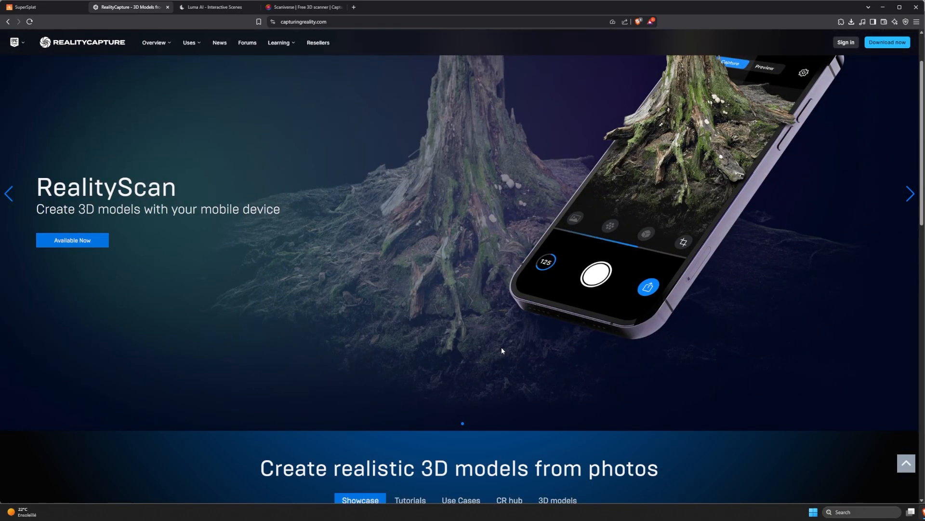
left_click(47, 7)
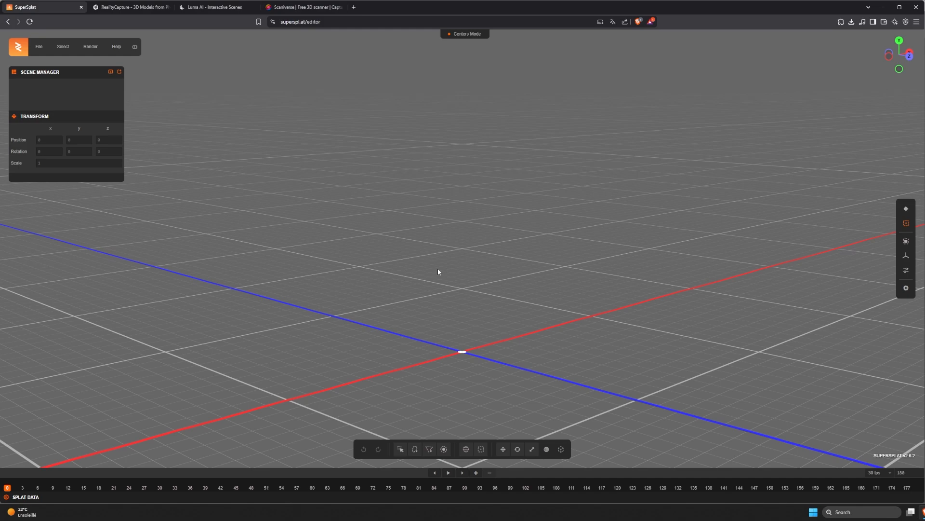
Step: Return to TouchDesigner, preview the wireframe-sphere render in perform mode, then exit to the network
key("alt+Tab")
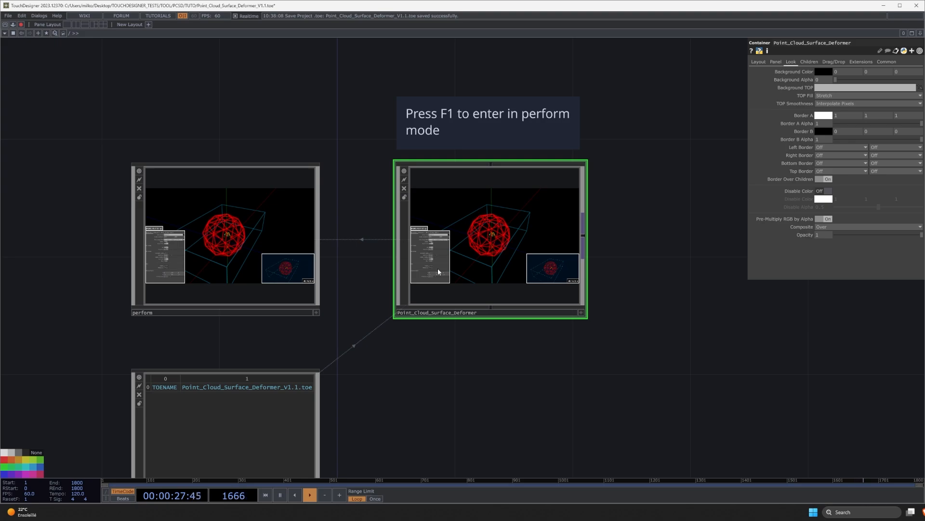
key("F1")
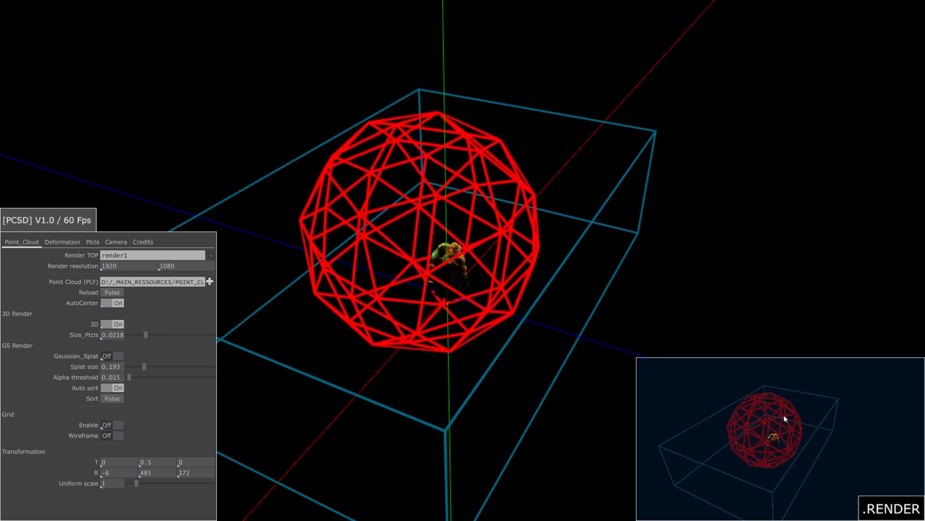
key("Escape")
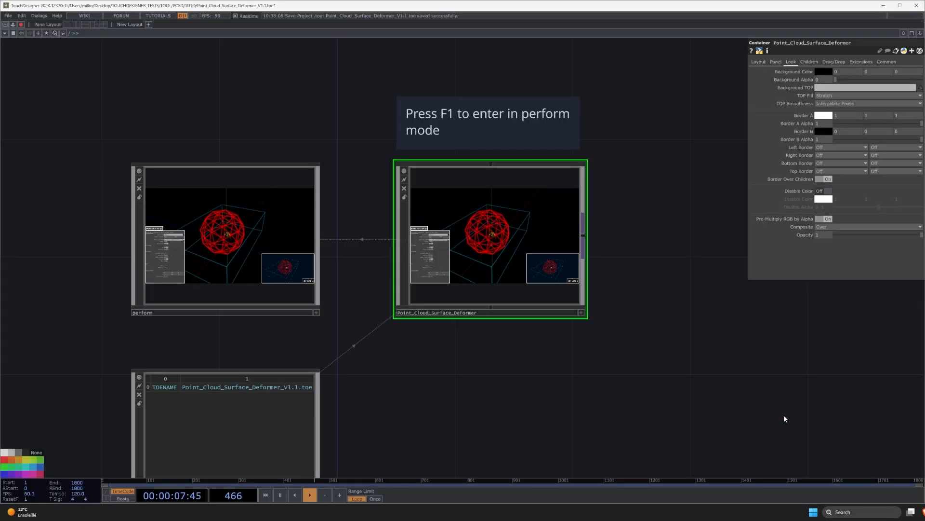
Step: Inspect the VFX chain inside Point_Cloud_Surface_Deformer, then show the render with its PCSD V1.0 panel
key("i")
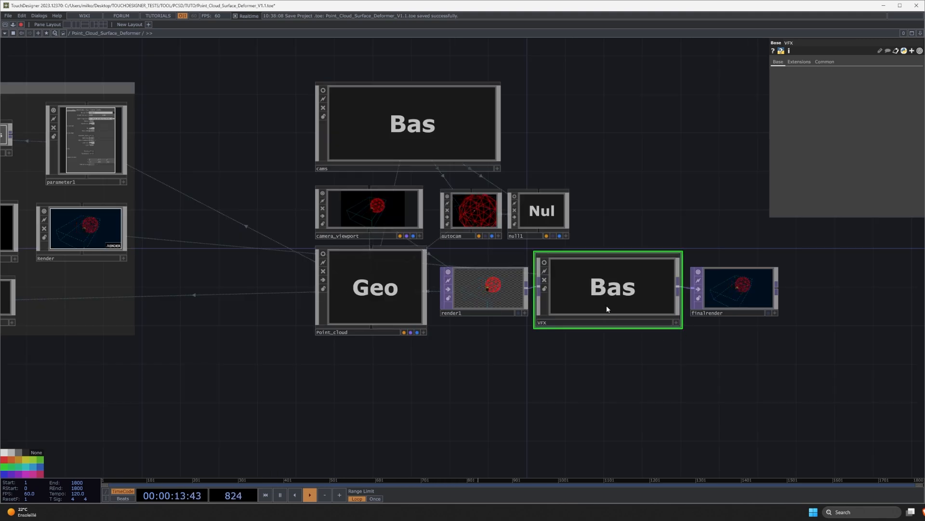
key("i")
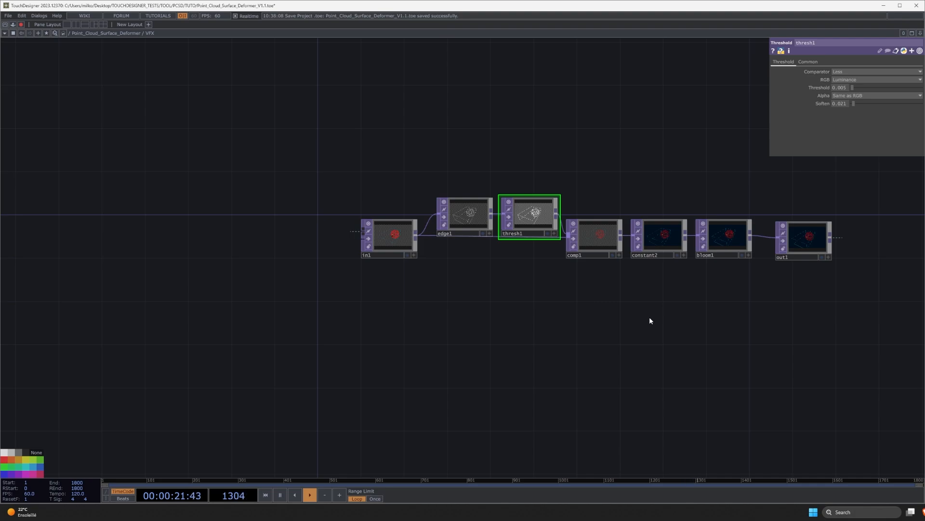
key("F1")
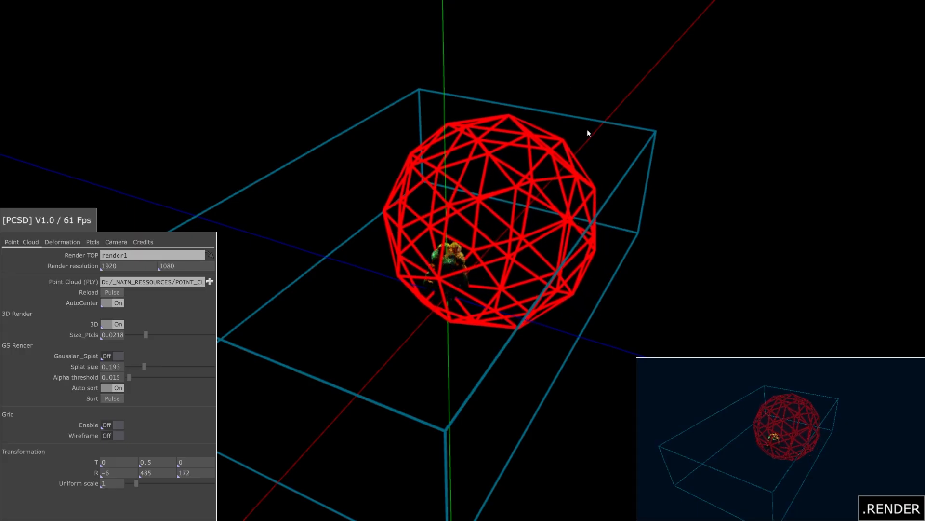
Step: Turn Ball_visu off on the Deformation tab, then open the Point Cloud (PLY) file chooser
left_click(71, 242)
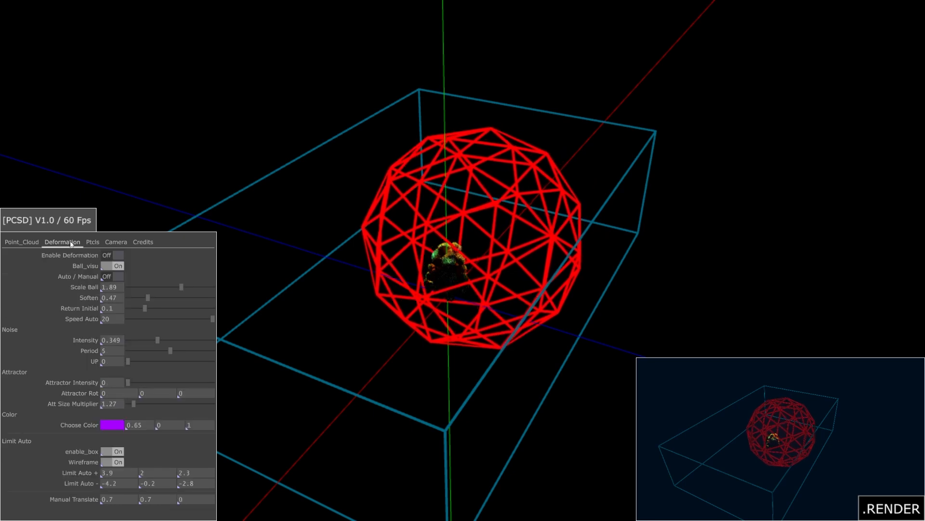
left_click(118, 266)
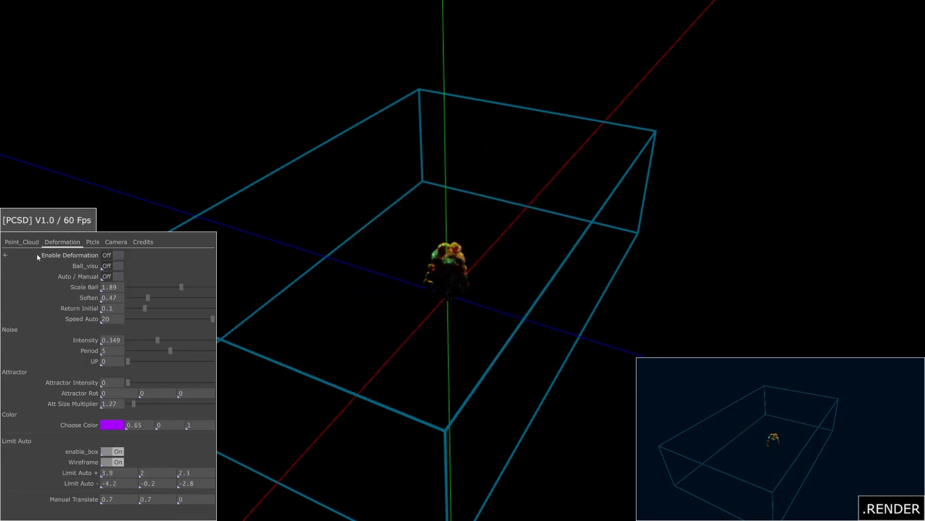
left_click(23, 242)
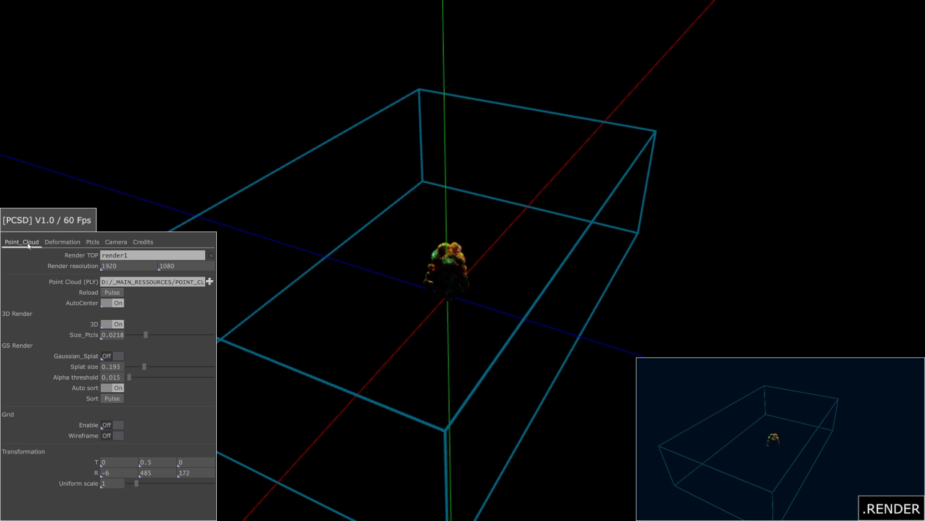
left_click(210, 282)
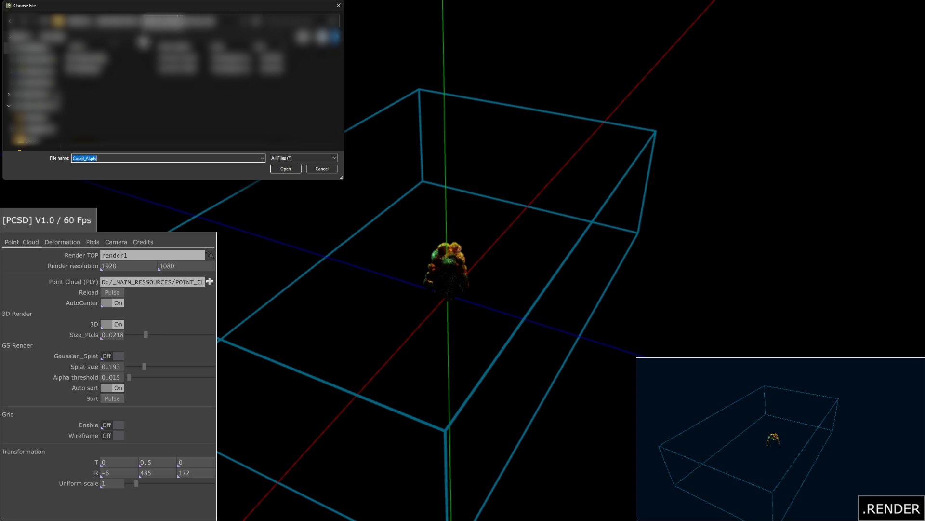
Step: Load the rocky staircase PLY file as the new point cloud
left_click(285, 168)
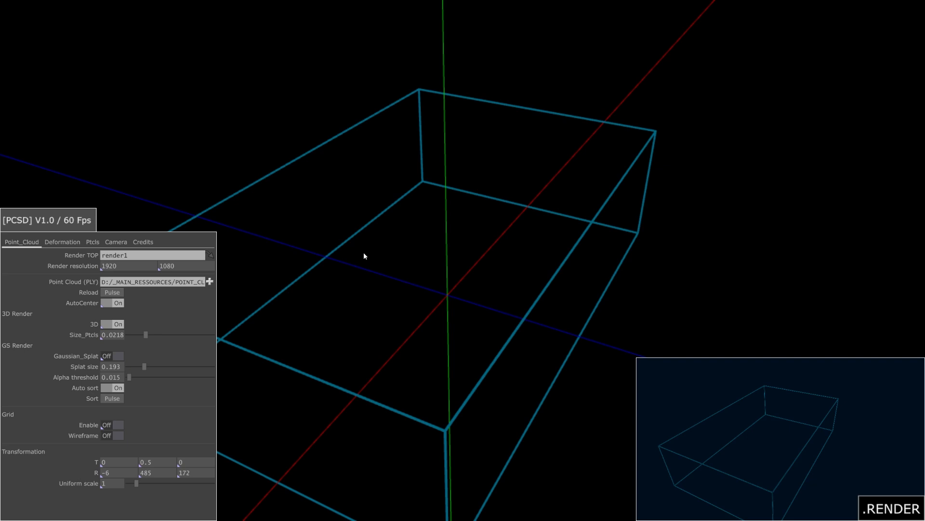
left_click(111, 293)
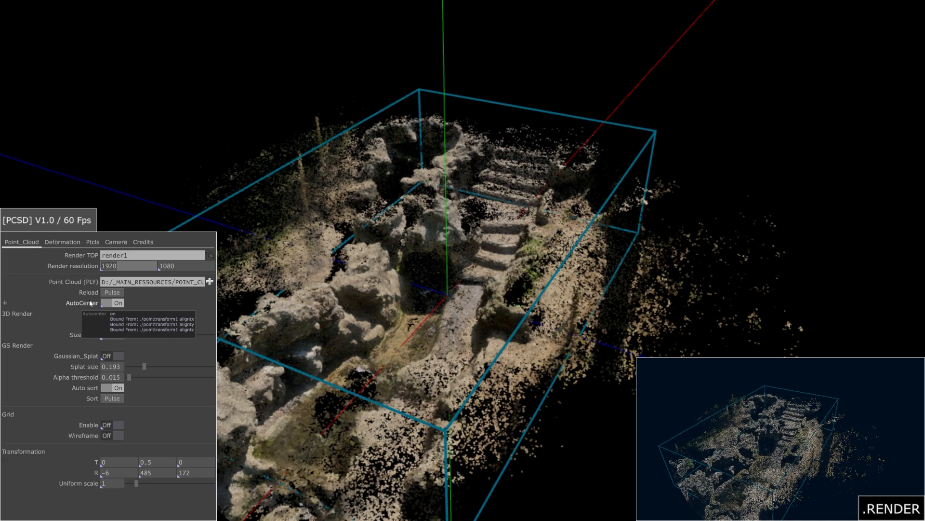
left_click(118, 303)
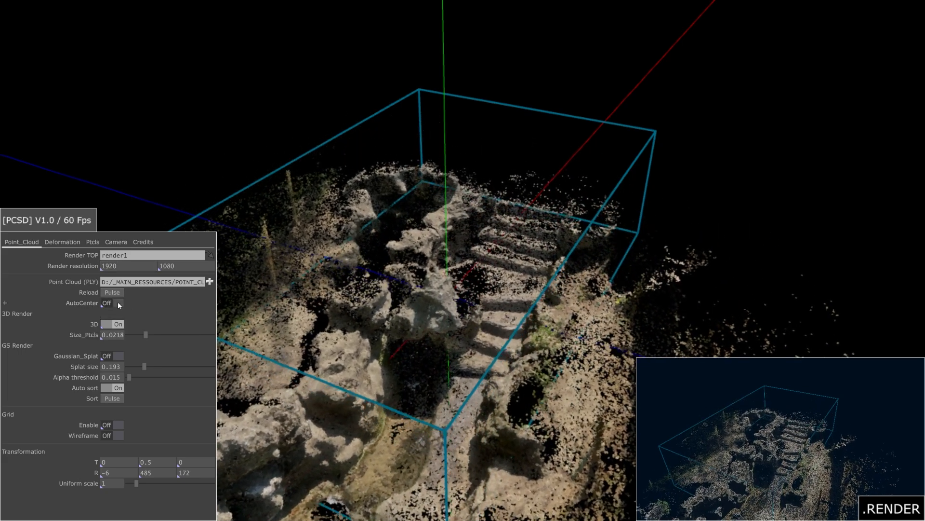
left_click(118, 303)
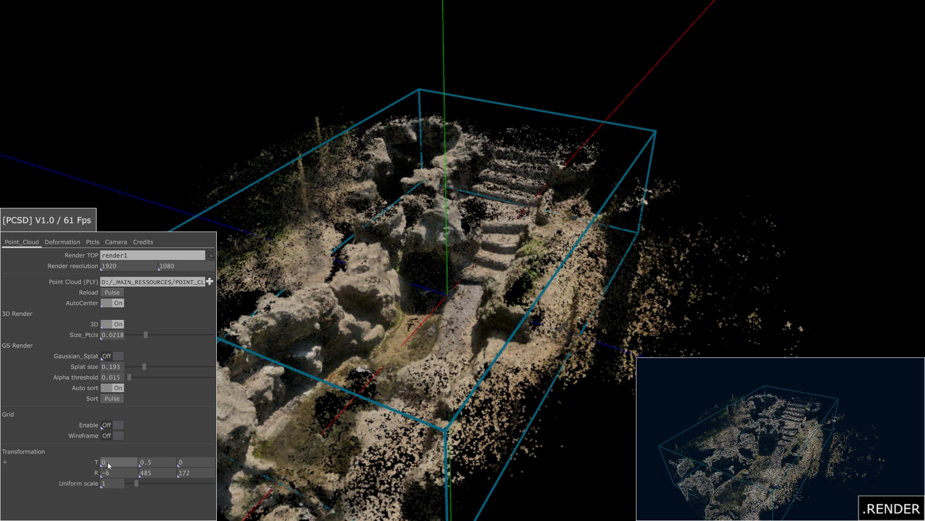
Step: Set the point cloud's Y translate to 0.54, checking it against the grid before hiding it
left_click(119, 426)
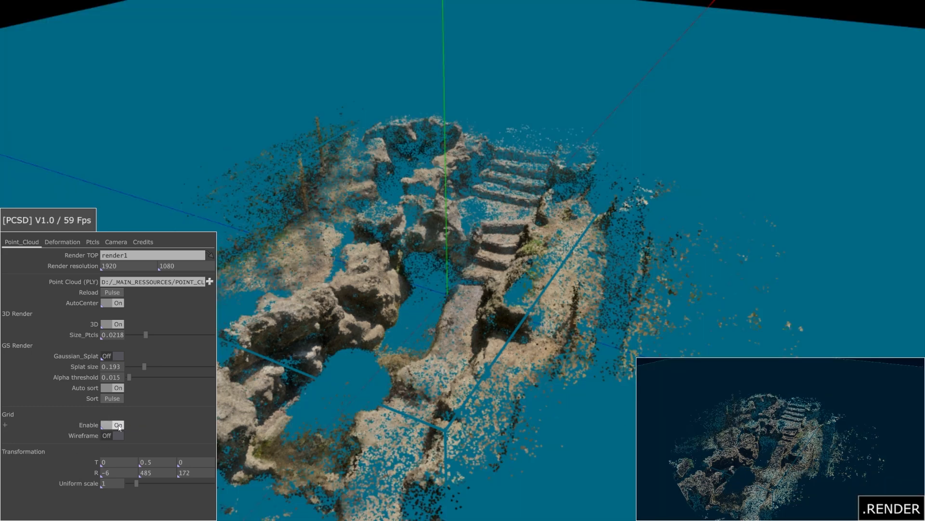
left_click(118, 435)
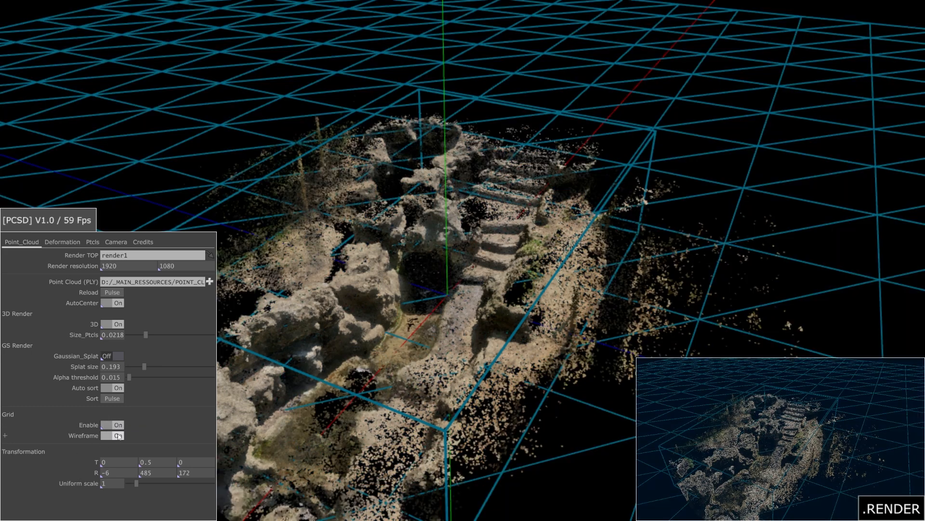
left_click(118, 435)
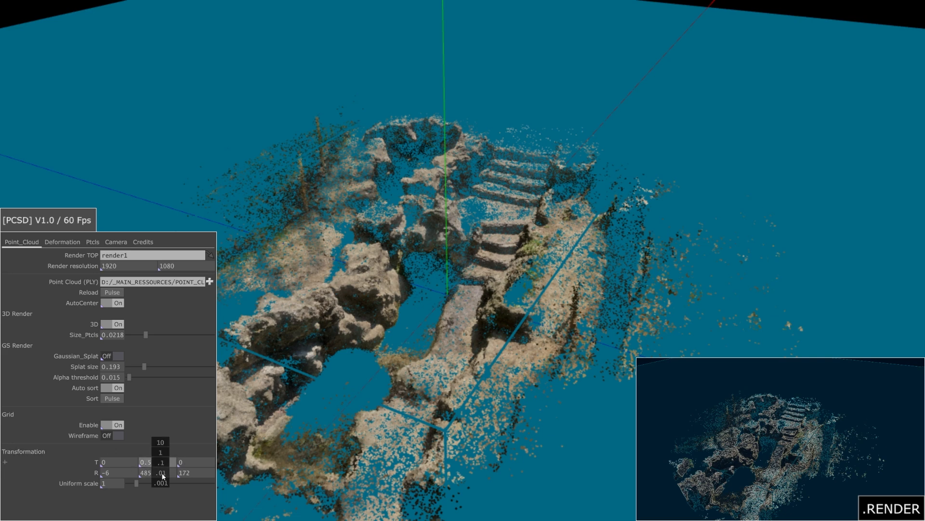
left_click_drag(151, 475, 173, 452)
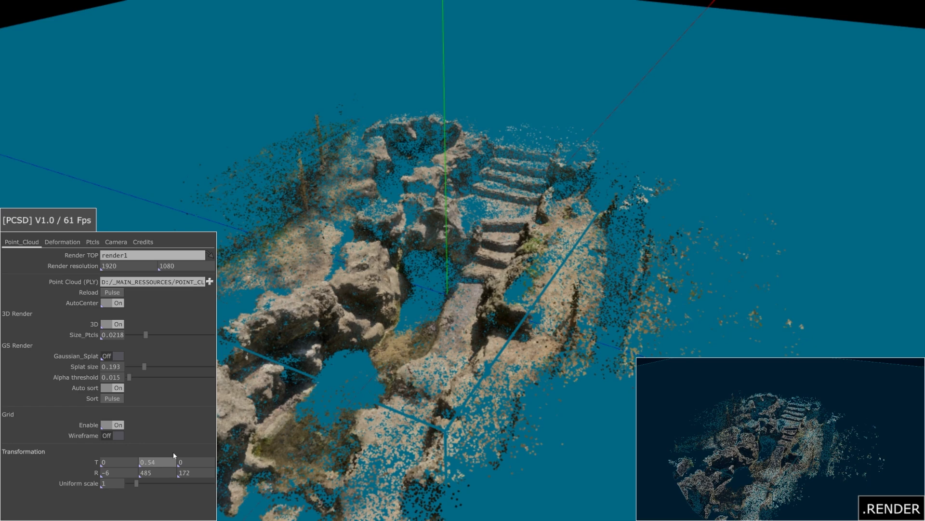
left_click(116, 426)
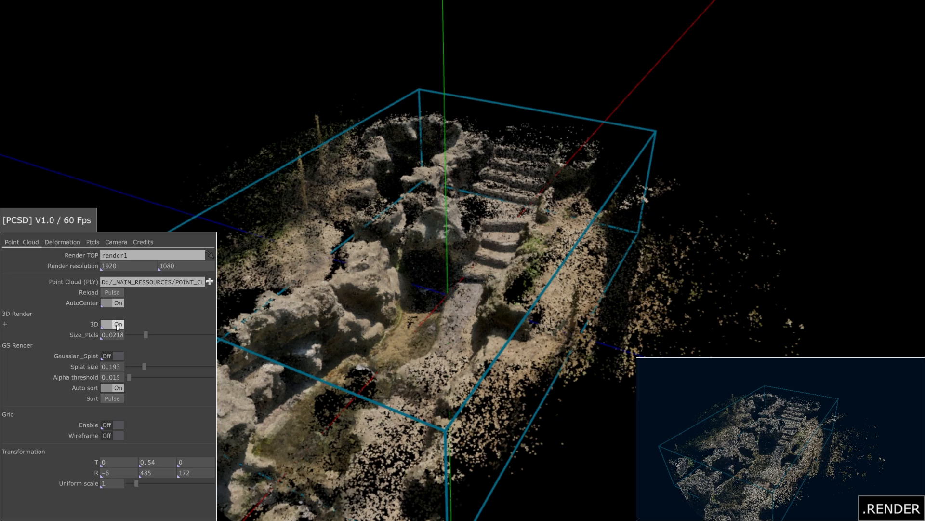
Step: Try Gaussian splat rendering instead of plain points, with splat size 0.255
left_click_drag(147, 335, 118, 344)
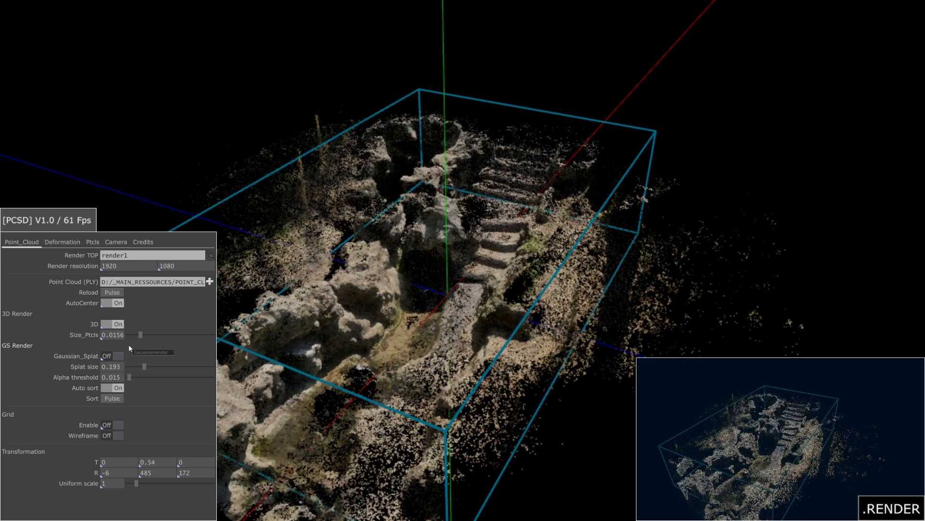
left_click(120, 327)
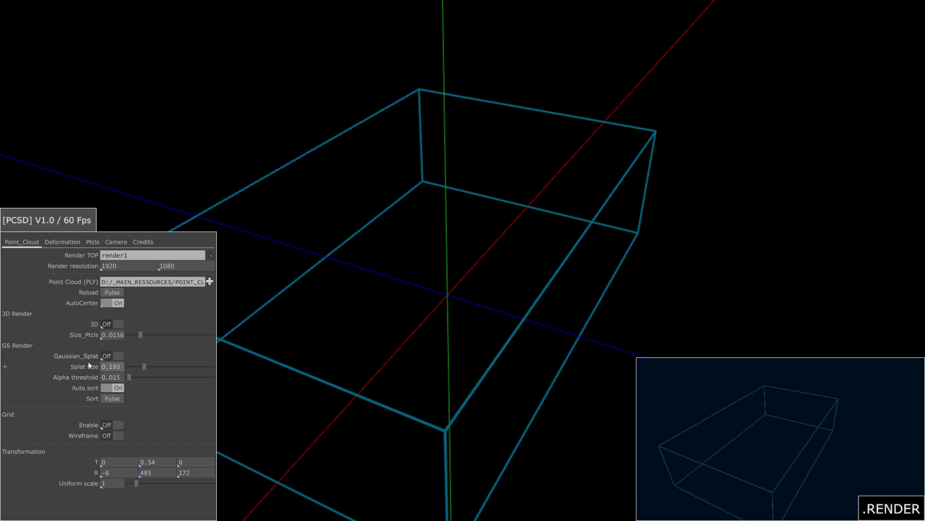
left_click(116, 355)
mouse_move(135, 366)
left_mouse_down()
mouse_move(176, 364)
mouse_move(128, 369)
mouse_move(169, 367)
mouse_move(137, 369)
mouse_move(149, 369)
left_mouse_up()
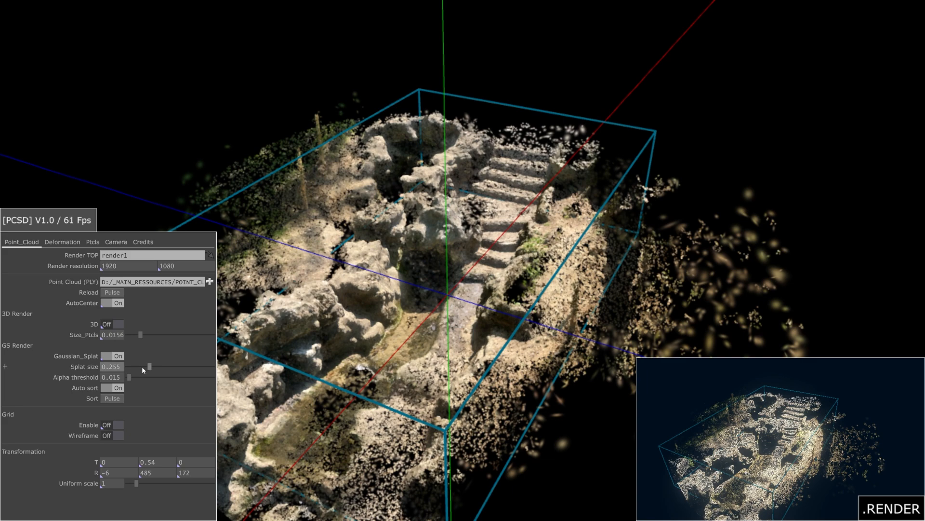
Step: Switch back to plain 3D points and set the point size to 0.0286
left_click(117, 355)
left_click(117, 323)
mouse_move(140, 334)
left_mouse_down()
mouse_move(163, 338)
mouse_move(155, 336)
left_mouse_up()
left_click_drag(318, 308, 414, 306)
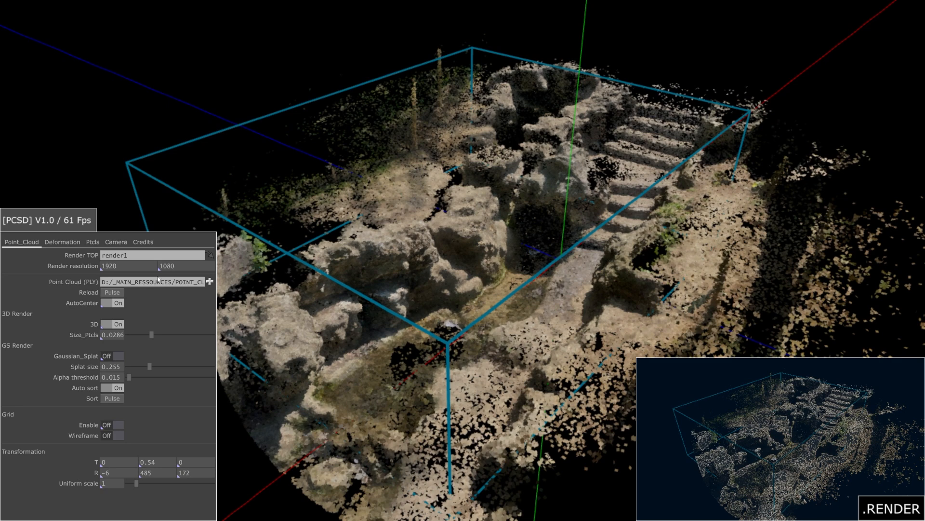
Step: Enable deformation and Ball_visu, and set manual Translate X to -0.7 after trying Auto mode
left_click(65, 243)
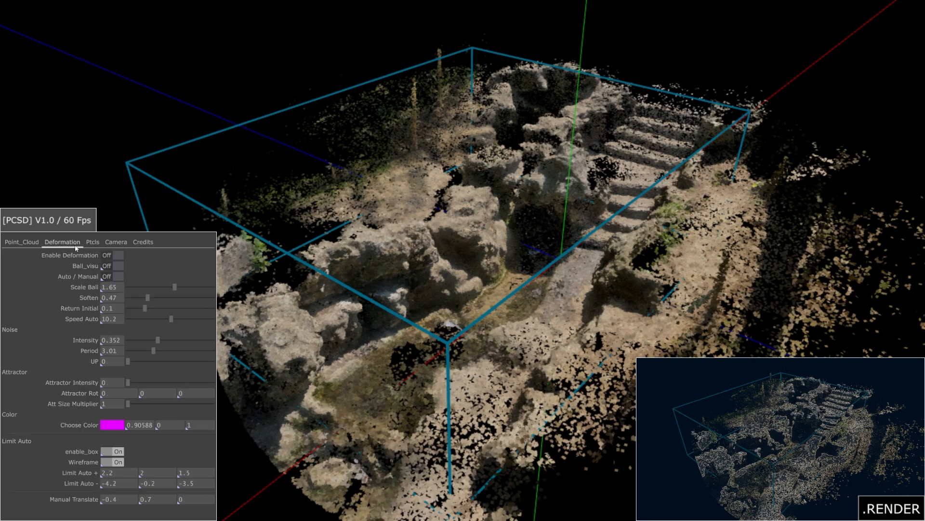
left_click(112, 255)
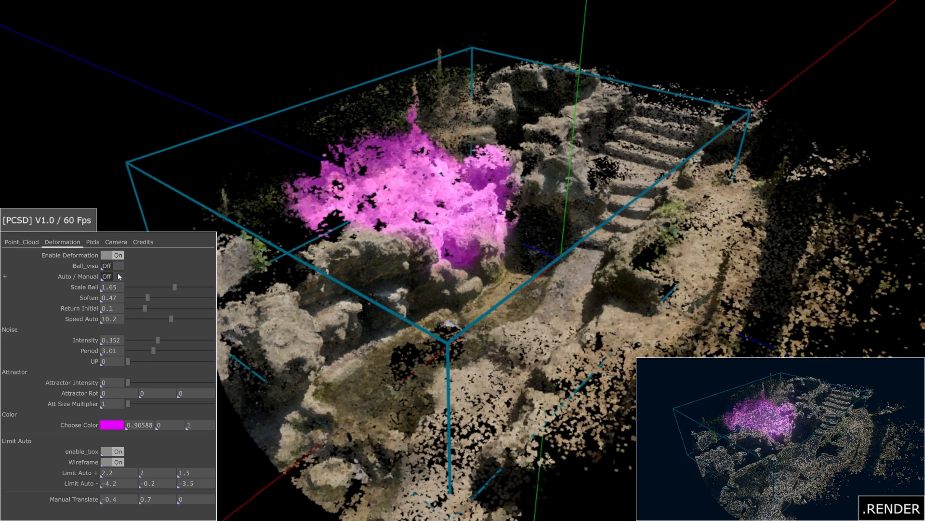
left_click(117, 266)
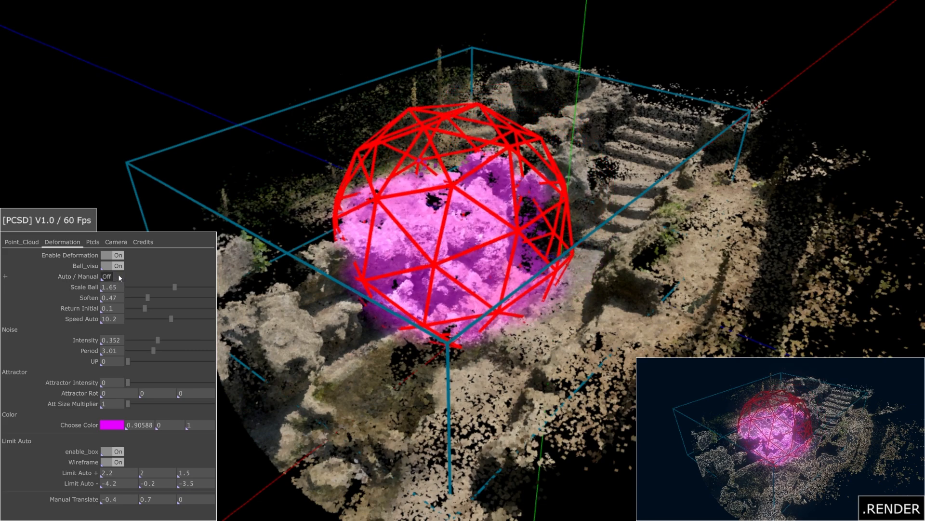
left_click(119, 277)
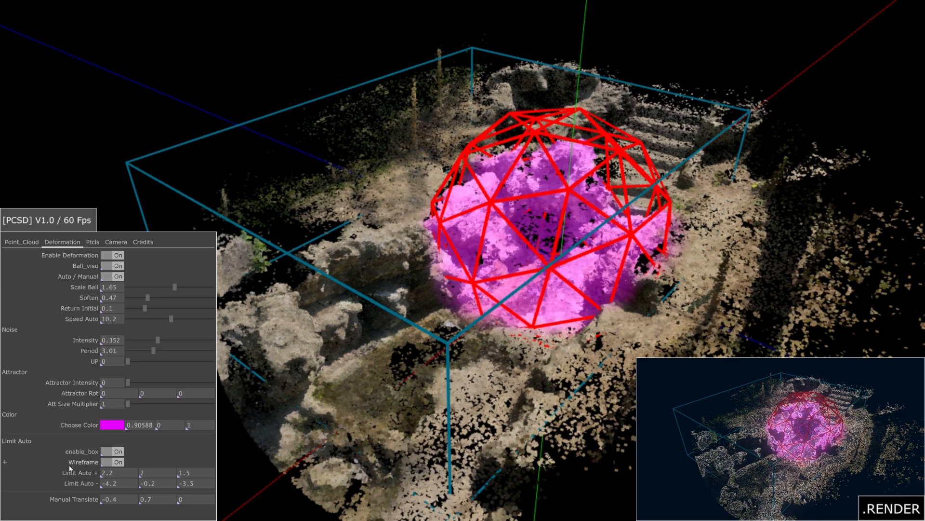
middle_click_drag(116, 500, 135, 497)
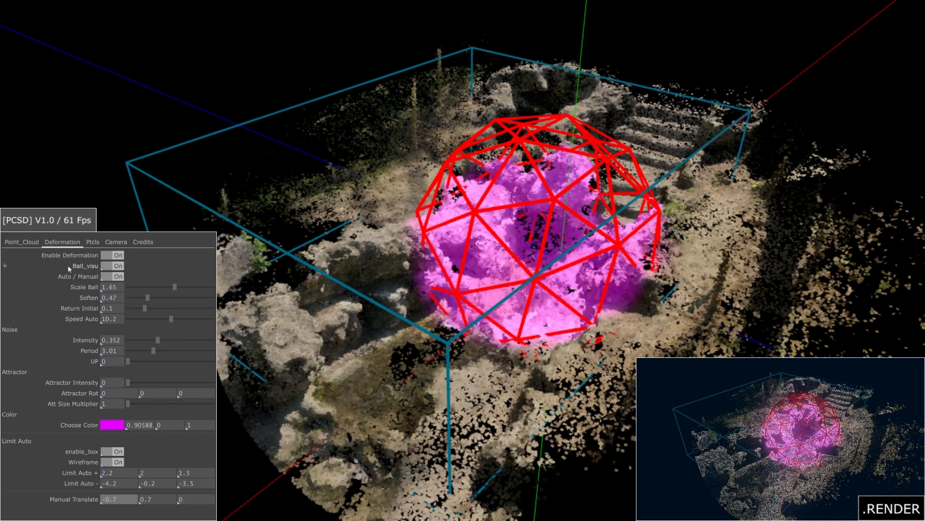
left_click(118, 277)
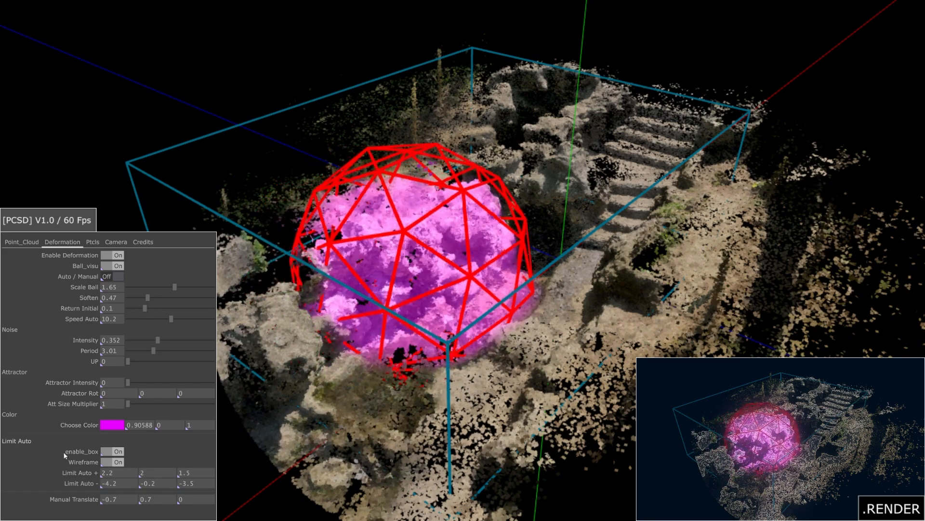
Step: Set the third Limit Auto + value to 1.4, toggling the limit wireframe off and back on
left_click(118, 462)
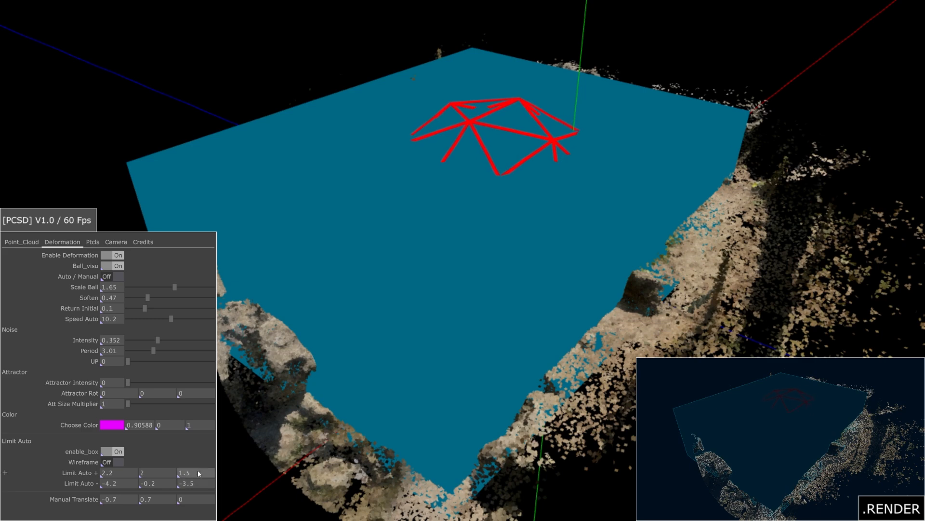
mouse_move(199, 473)
left_mouse_down()
mouse_move(127, 472)
mouse_move(196, 469)
left_mouse_up()
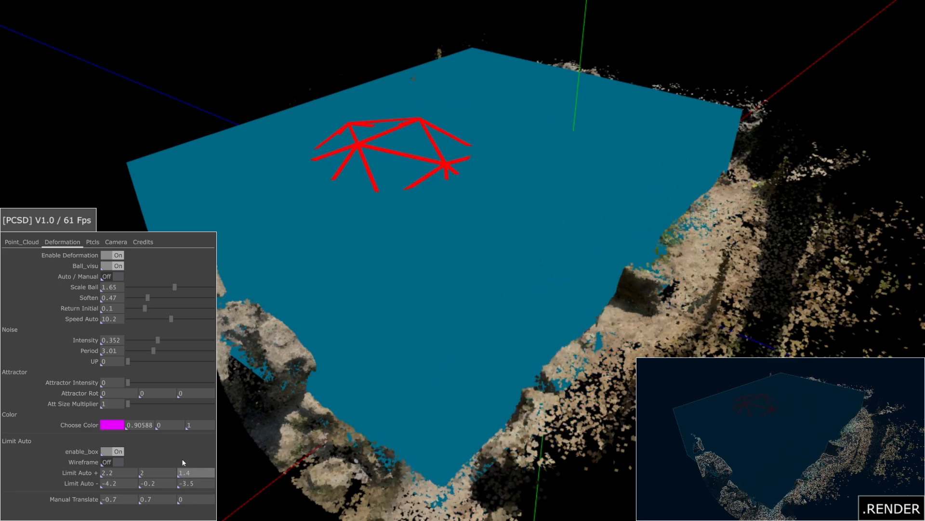
left_click(122, 461)
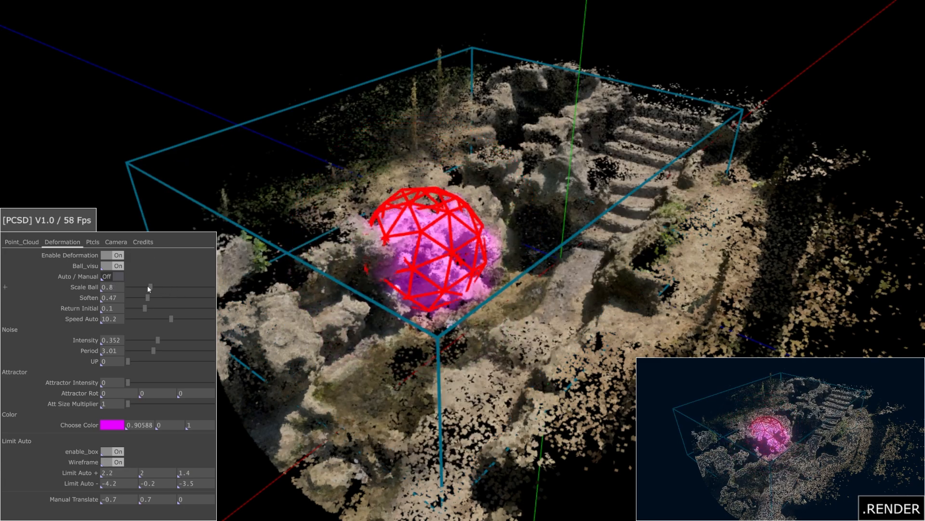
Step: Set Scale Ball to 1.76, Soften to 0.85, Return Initial to 0.05 and Speed Auto to 3
left_click_drag(149, 289, 101, 303)
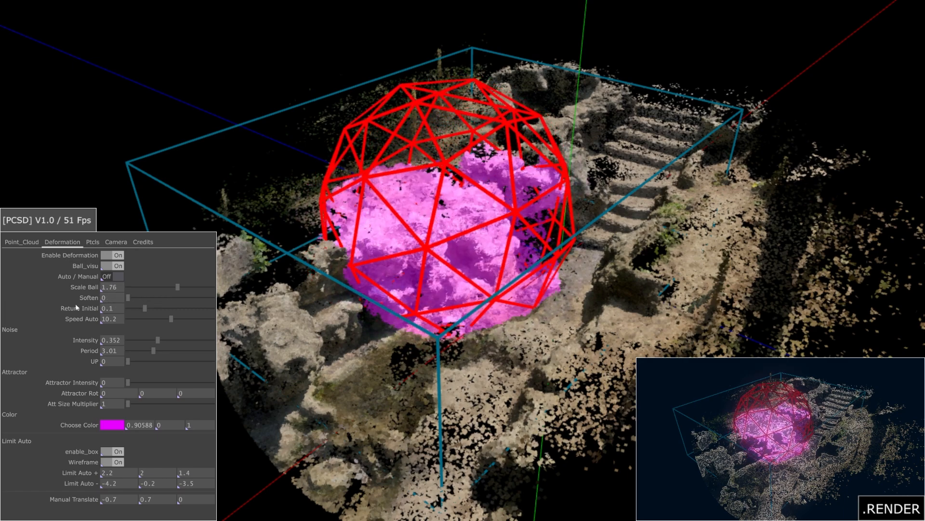
middle_click_drag(118, 302, 105, 304)
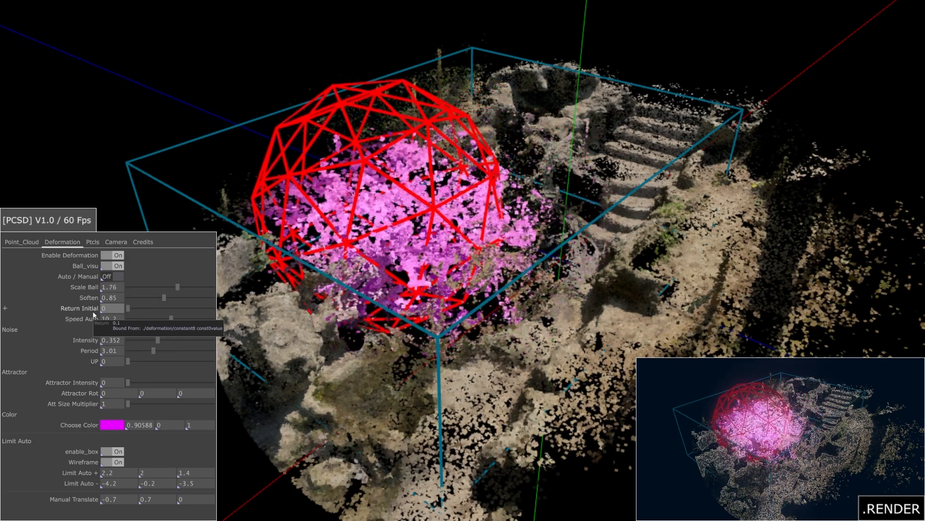
left_click(106, 308)
type("0.")
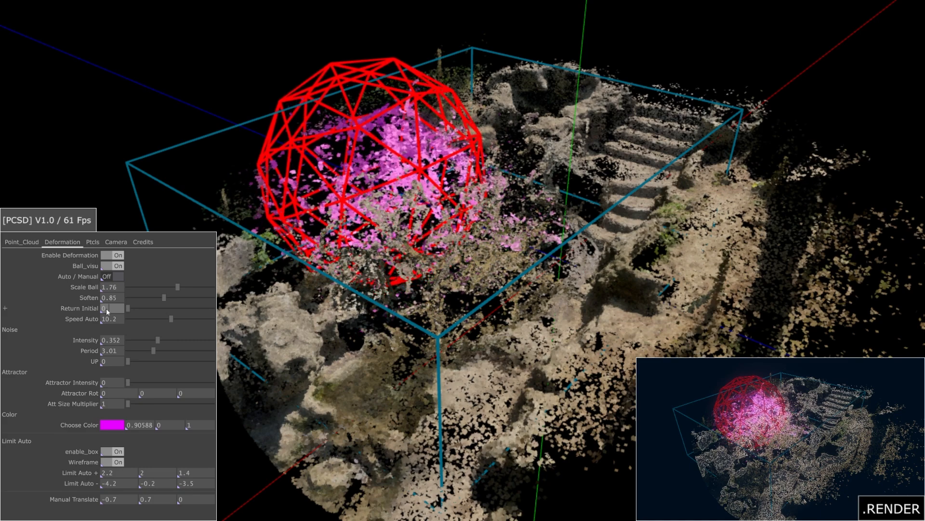
type("05")
key("Return")
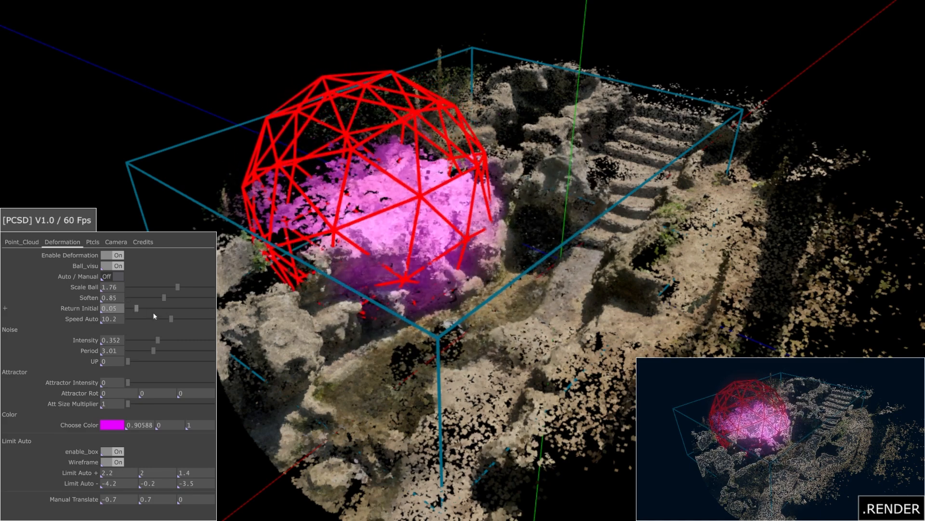
left_click_drag(159, 318, 141, 319)
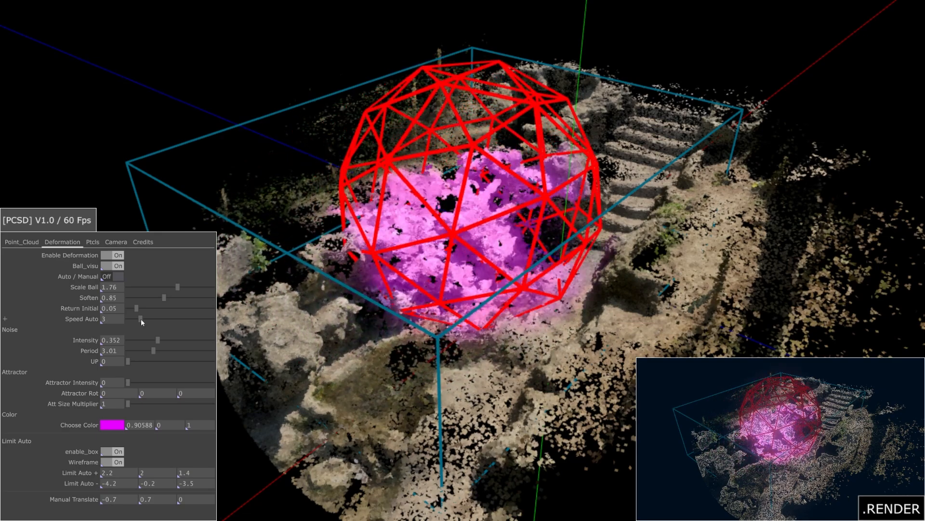
Step: Raise Speed Auto to 16.2, set noise Period to 6.25, and return noise Intensity and UP to 0
left_click_drag(141, 319, 176, 318)
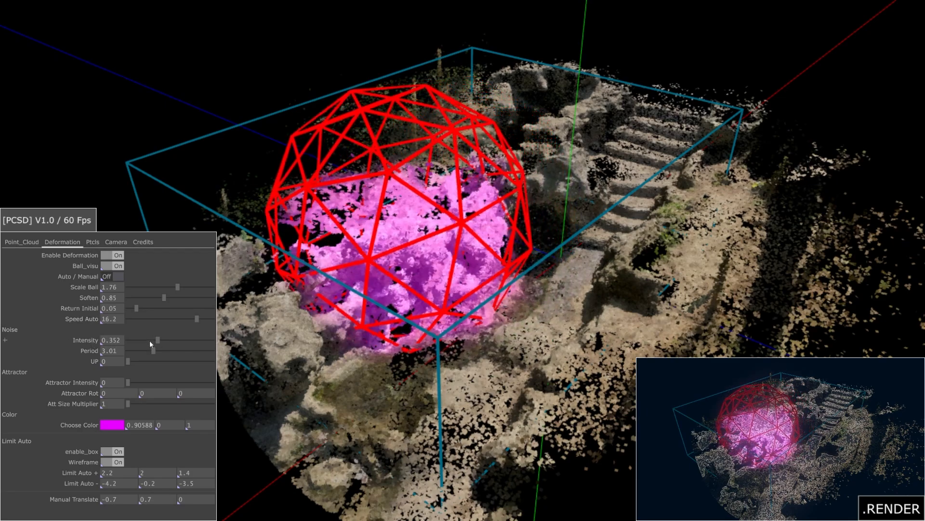
left_click_drag(190, 347, 140, 354)
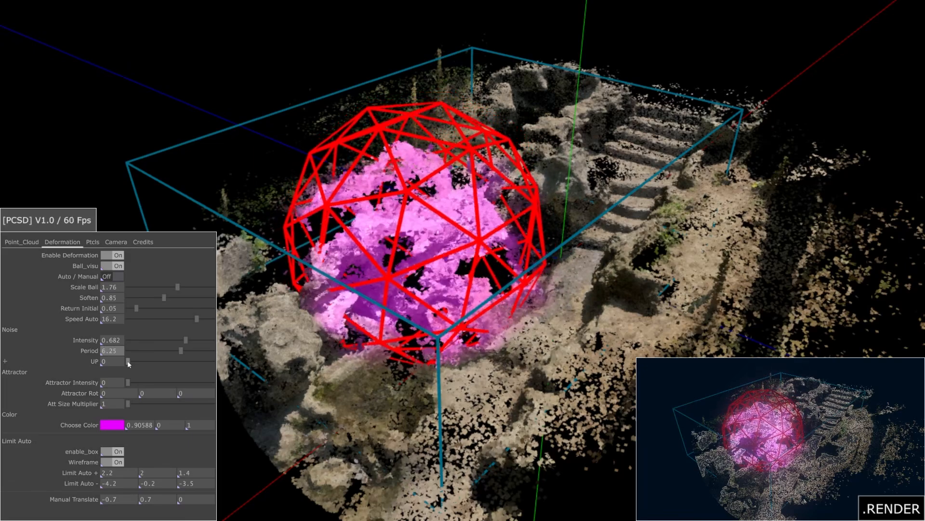
left_click_drag(186, 357, 161, 361)
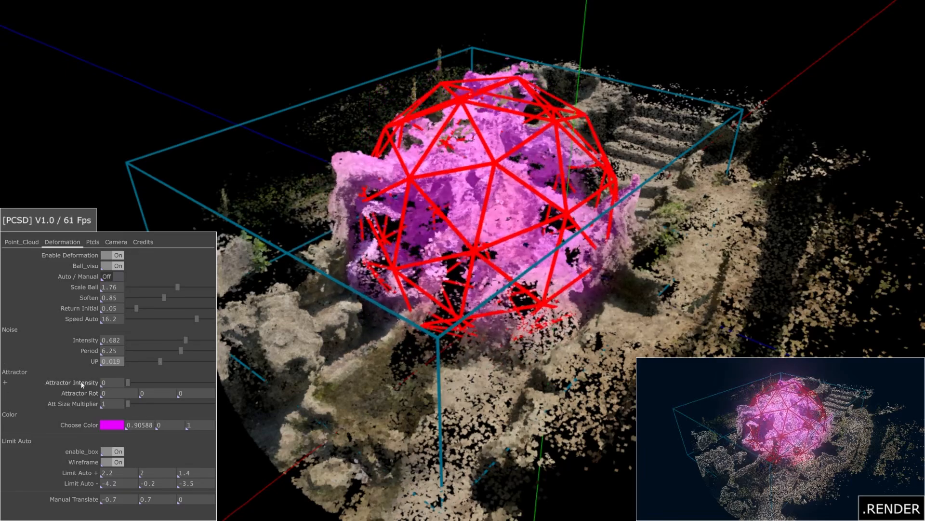
left_click_drag(158, 360, 125, 362)
left_click_drag(187, 339, 112, 344)
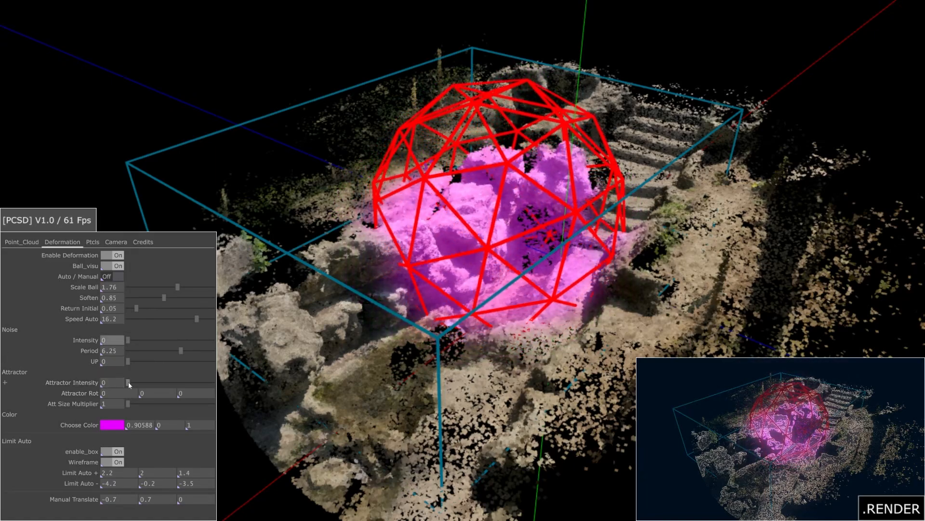
Step: Set Attractor Intensity 1, Return Initial 0, Rot Y 90 and Att Size Multiplier 1.61
left_click_drag(128, 382, 217, 383)
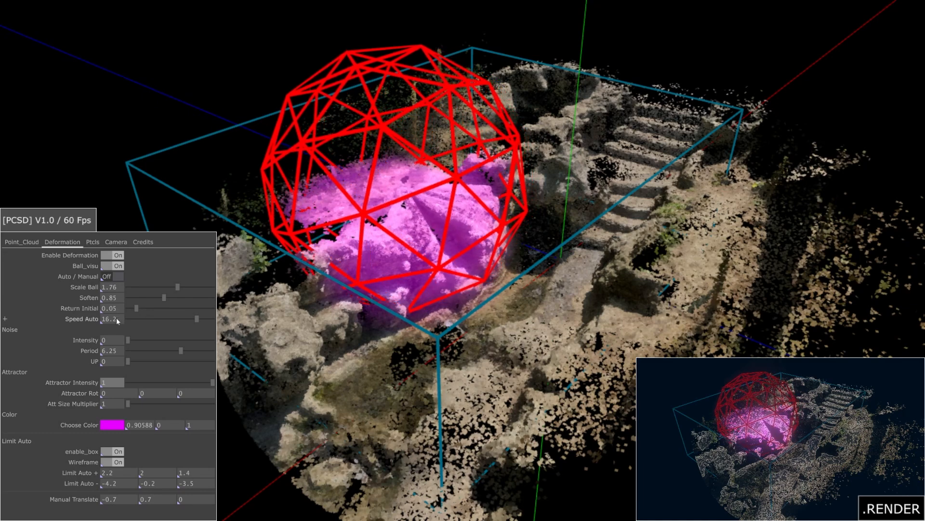
left_click_drag(131, 308, 127, 307)
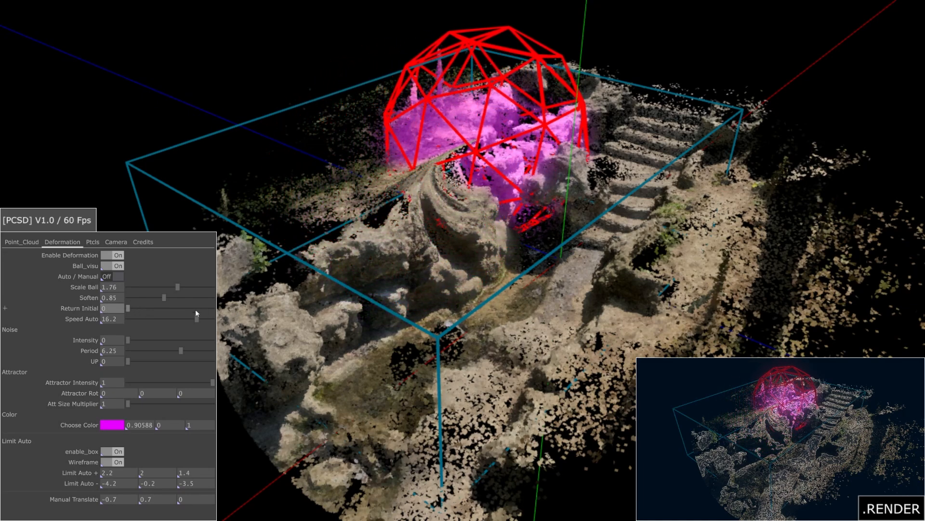
mouse_move(78, 392)
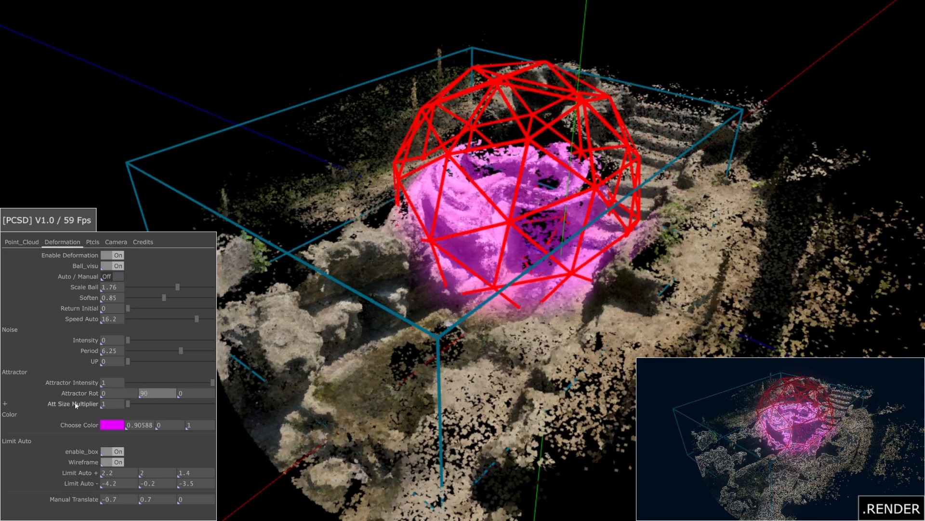
left_click_drag(129, 403, 142, 403)
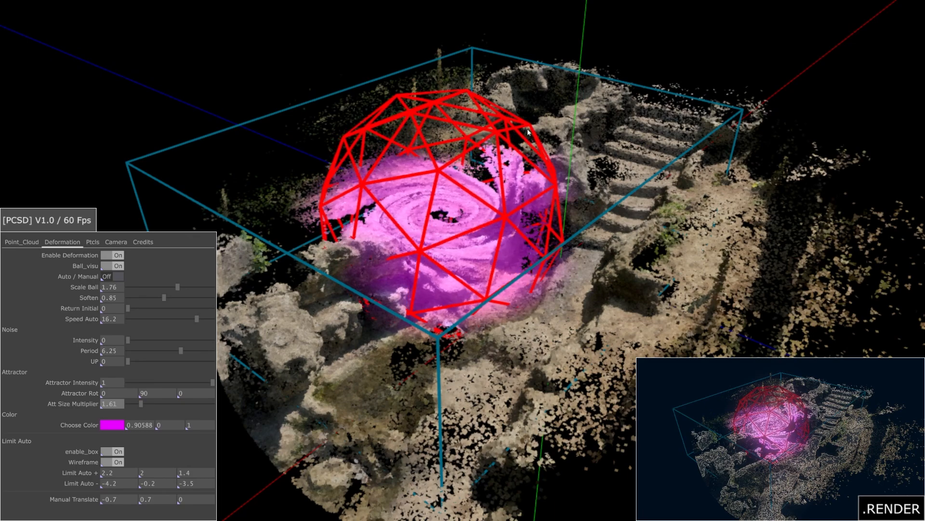
Step: Set the deformation swirl colour to bright blue (0, 0.18431, 1) in Choose Color
left_click(22, 245)
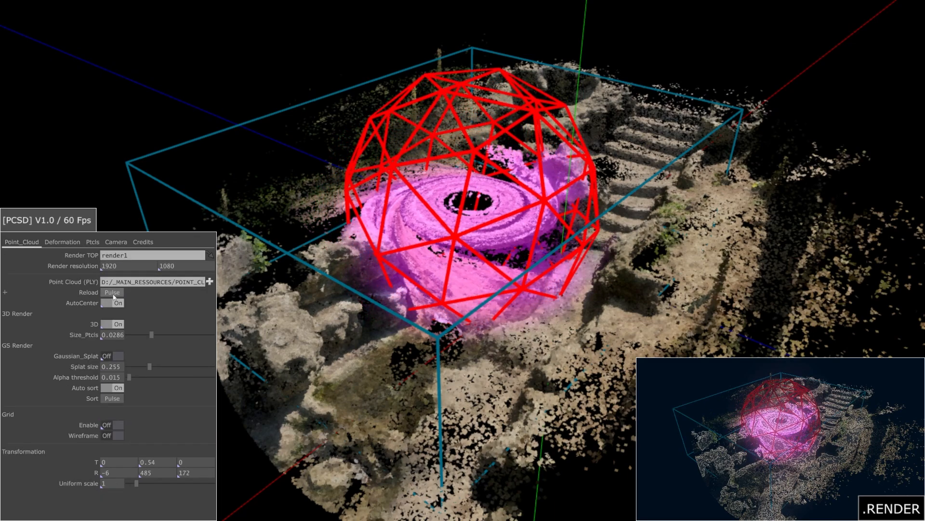
left_click(62, 242)
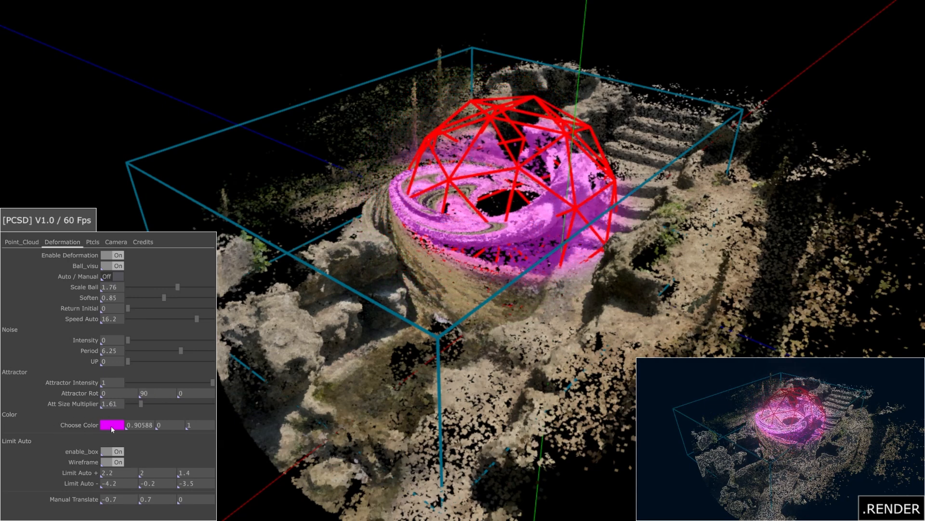
left_click(110, 426)
left_click(177, 253)
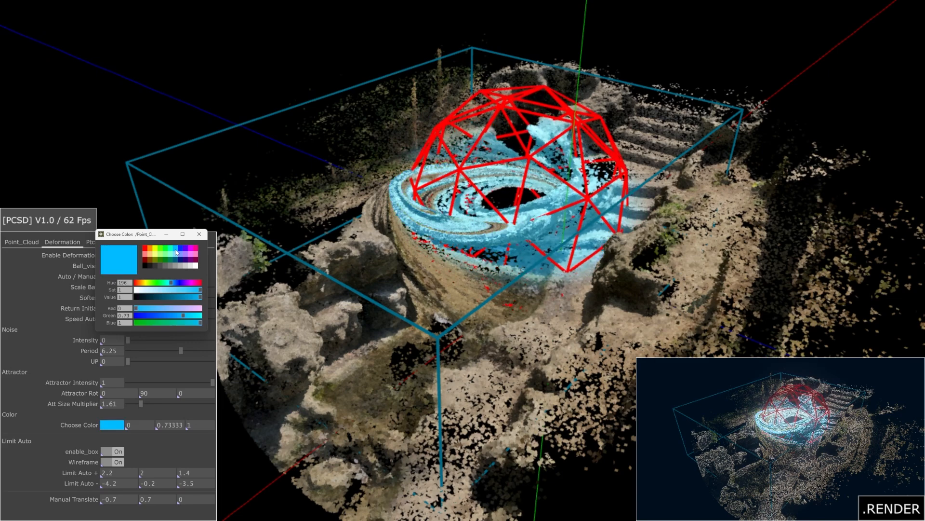
left_click(180, 249)
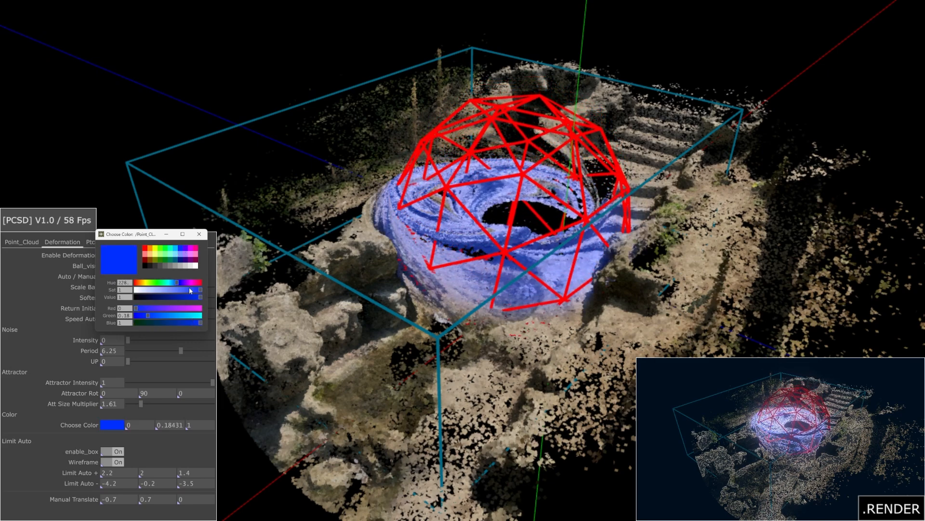
left_click_drag(189, 297, 118, 305)
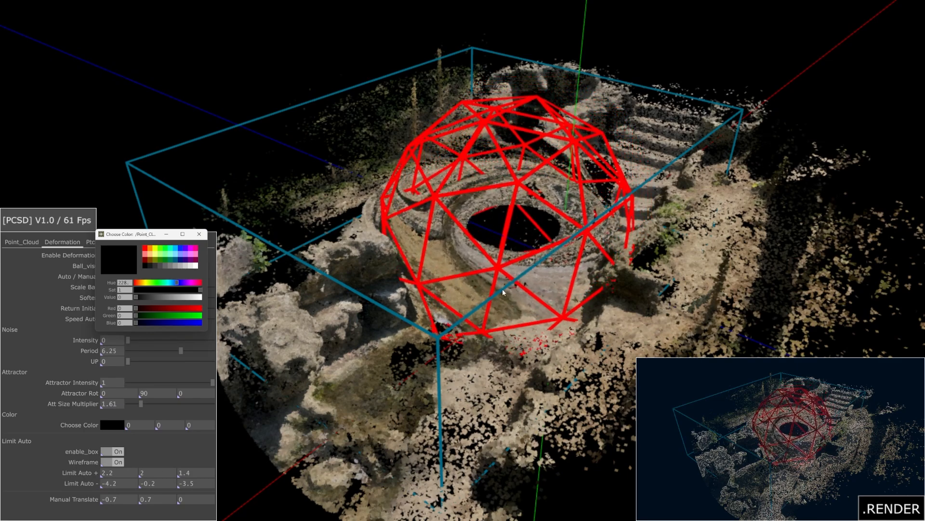
left_click_drag(136, 297, 309, 301)
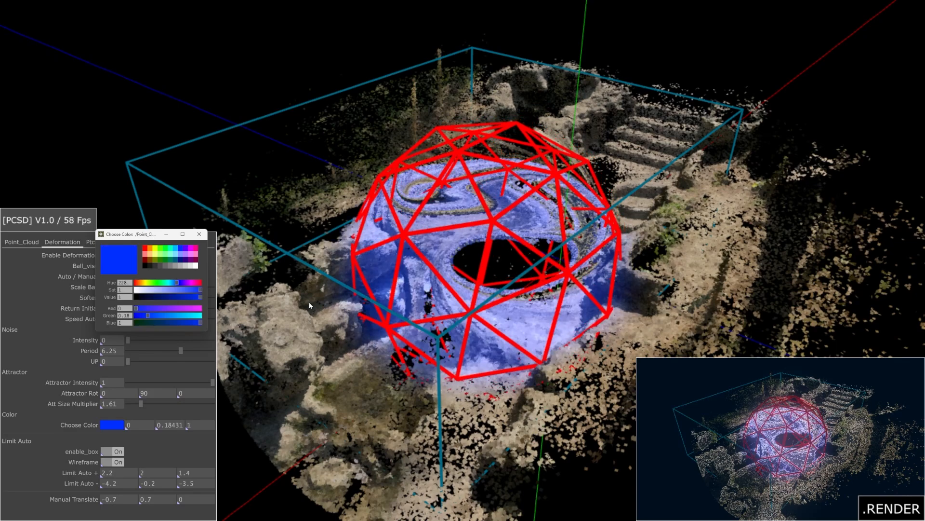
Step: Close the colour picker and turn 2D->3D On for the particles on the Ptcls tab
left_click(199, 234)
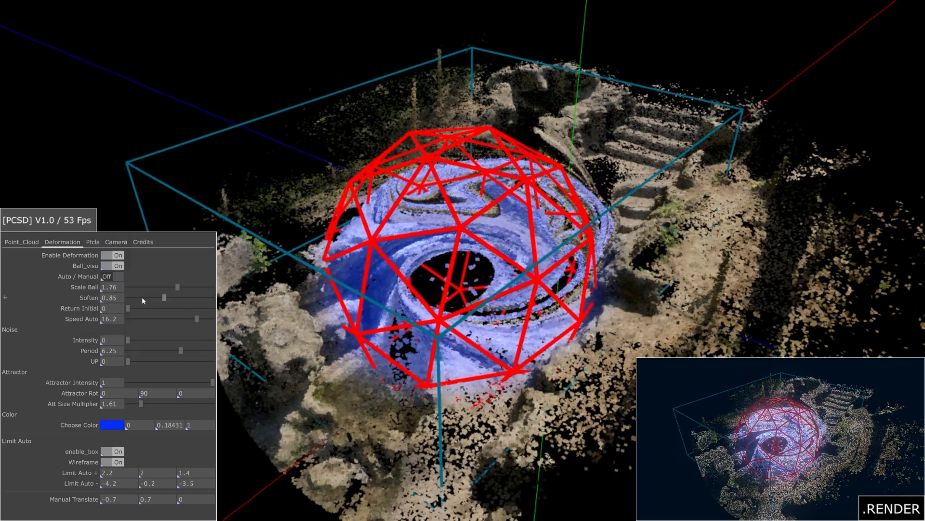
left_click(93, 242)
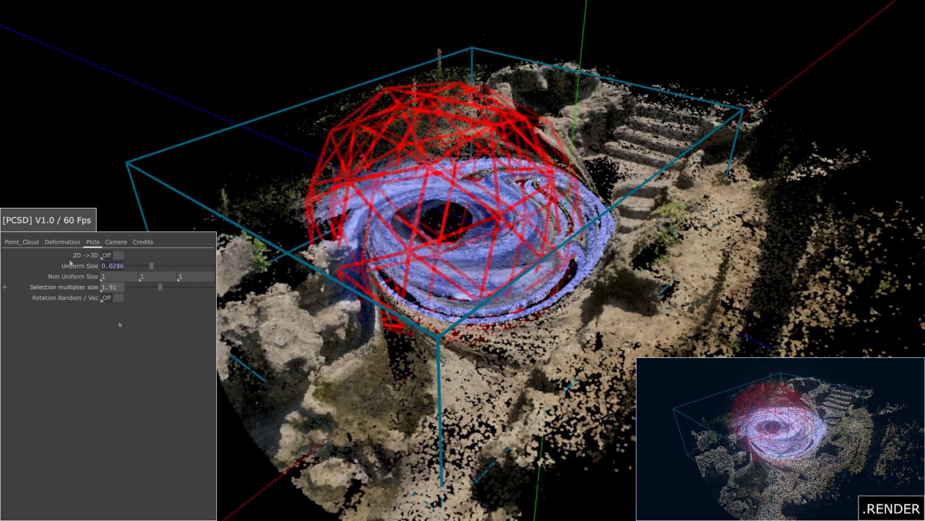
left_click(27, 243)
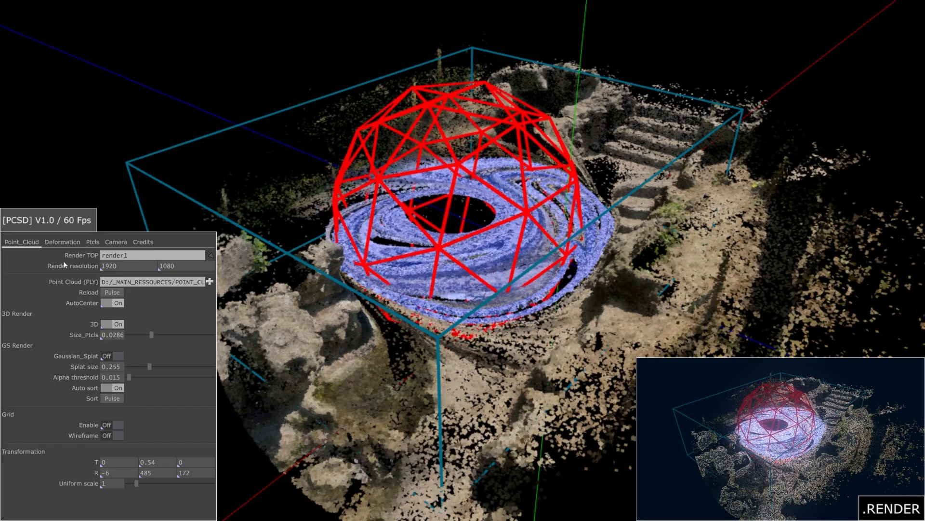
left_click(92, 242)
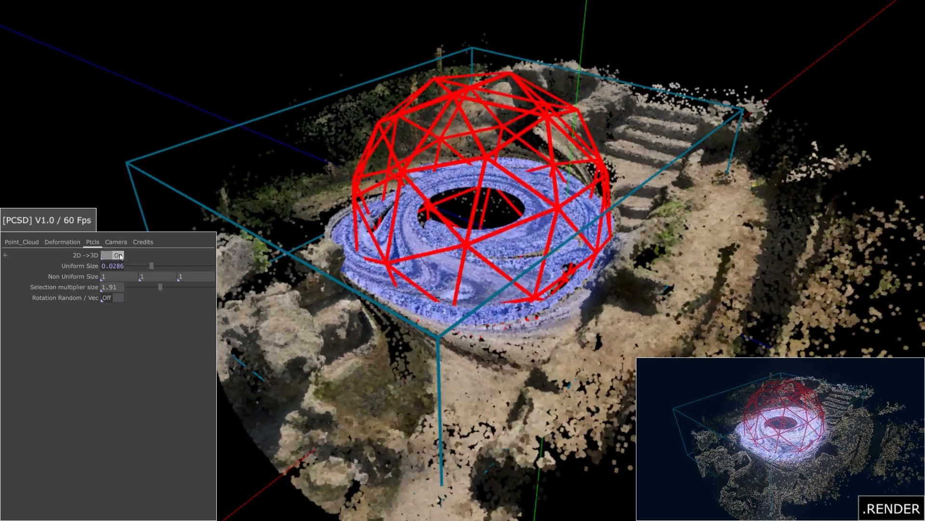
left_click(120, 255)
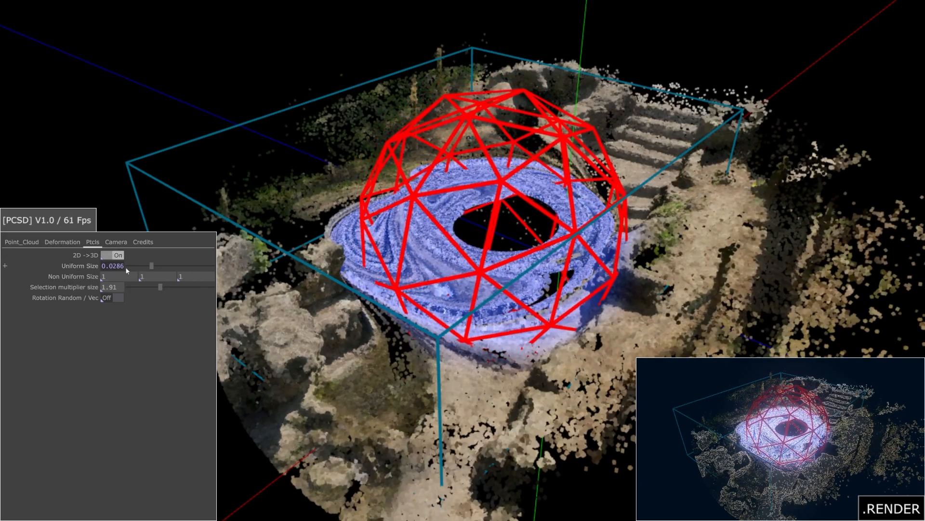
mouse_move(152, 266)
left_mouse_down()
mouse_move(133, 267)
mouse_move(154, 265)
mouse_move(147, 268)
left_mouse_up()
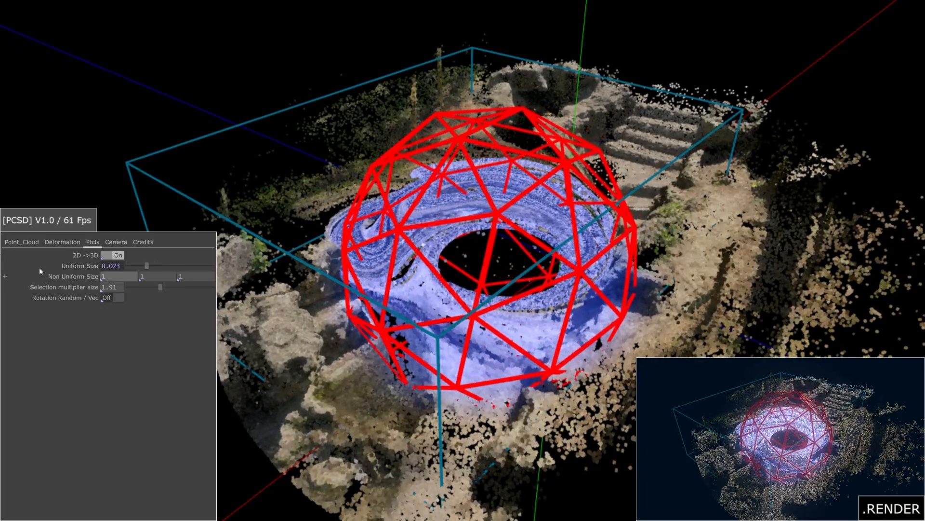
Step: Set Non Uniform Size to .2, 1, .2 and Uniform Size to 0.0258
left_click(13, 242)
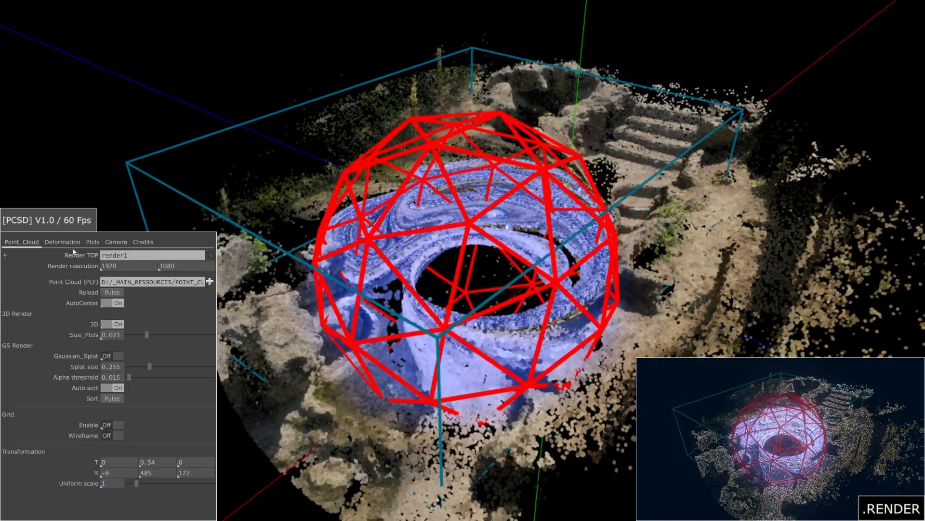
left_click(92, 242)
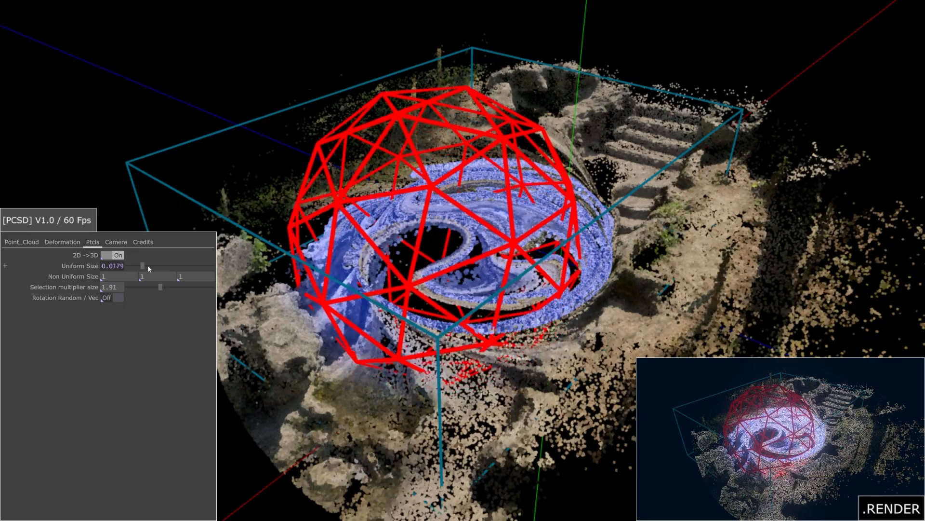
left_click_drag(148, 265, 146, 265)
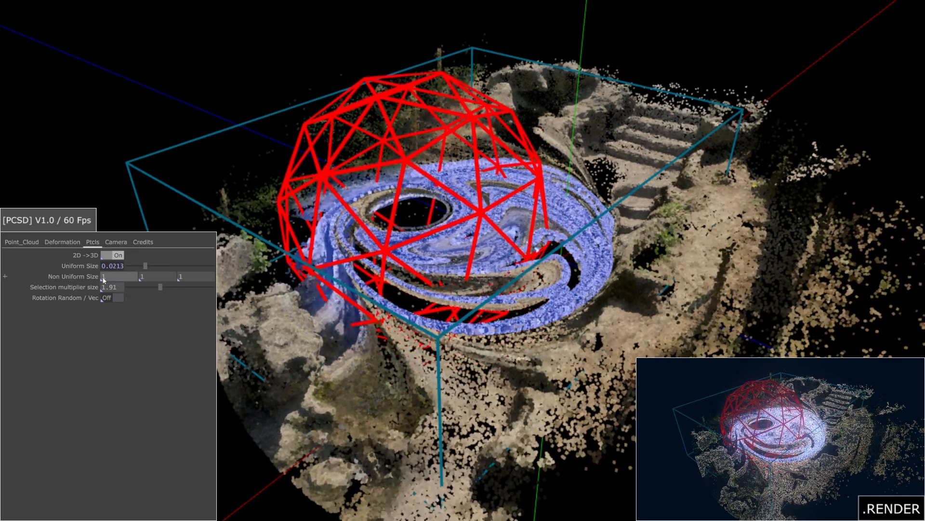
left_click_drag(105, 277, 91, 278)
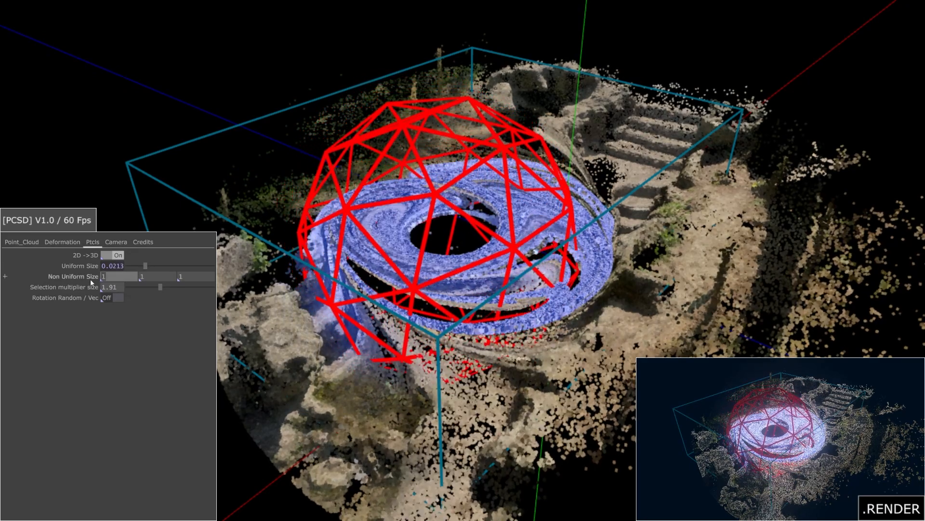
type(".2")
key("Tab")
key("Tab")
type(".2")
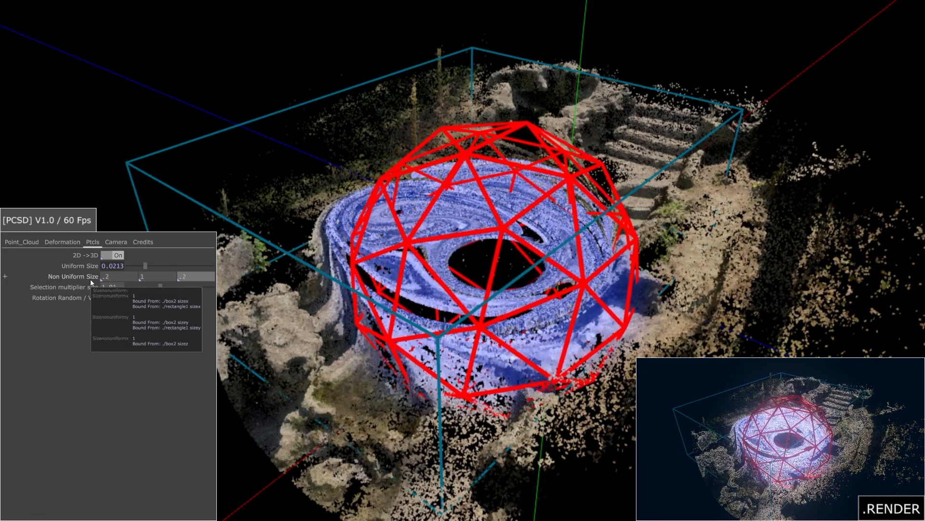
key("Return")
left_click_drag(144, 265, 150, 267)
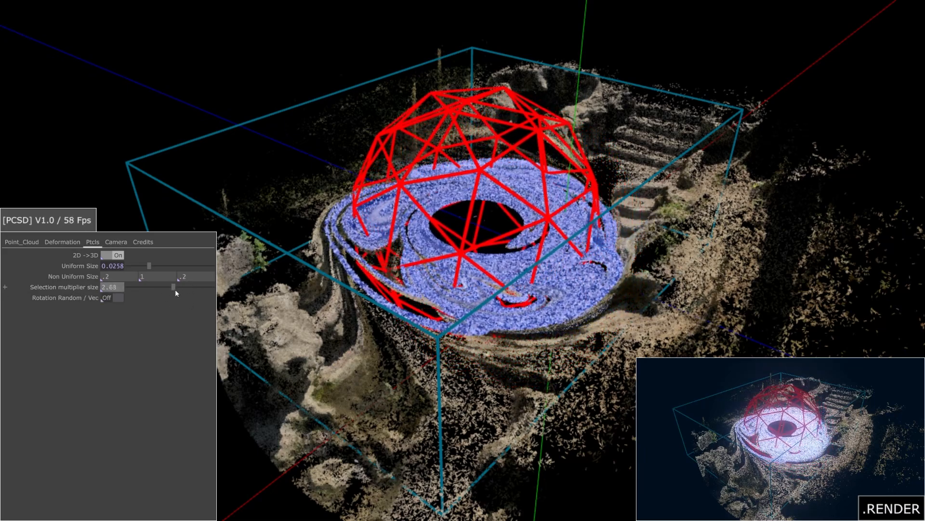
Step: Enlarge the particles to Uniform Size 0.0292
scroll(545, 430, "up", 5)
scroll(546, 429, "down", 4)
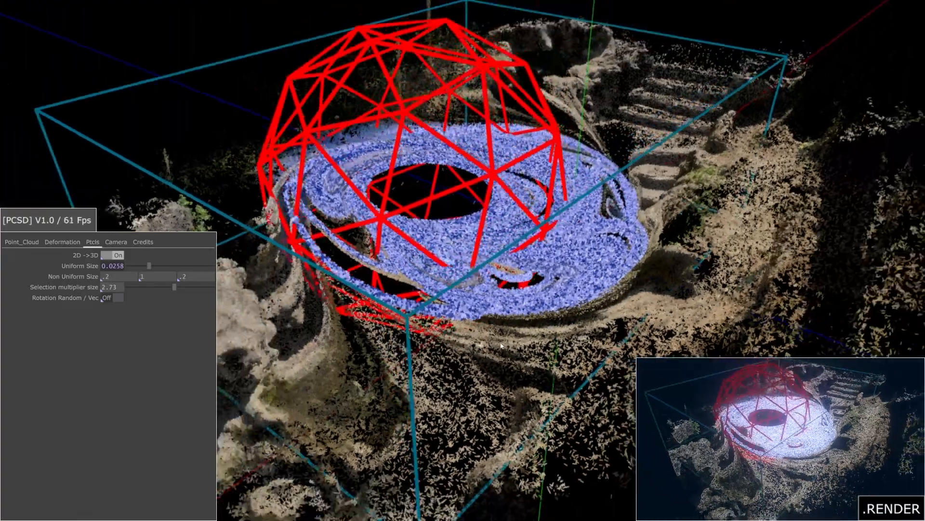
left_click_drag(148, 266, 149, 266)
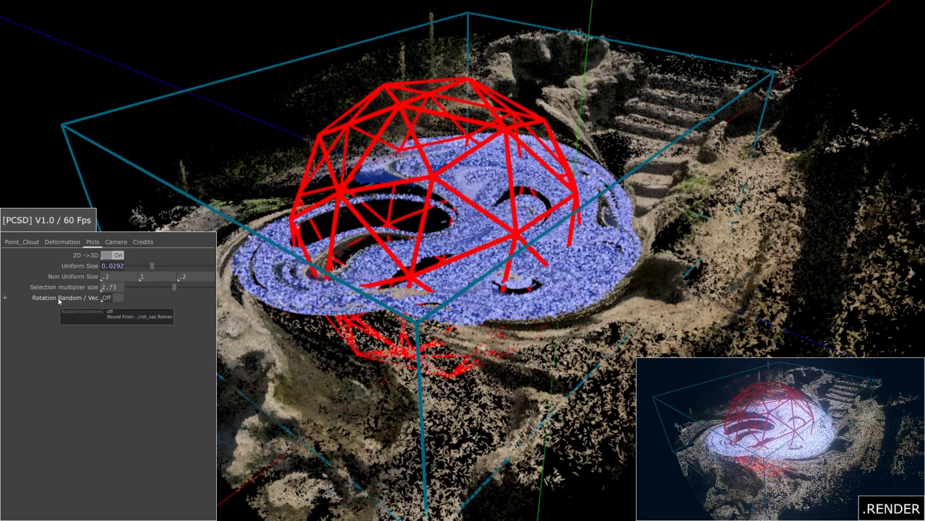
Step: Turn Rotation Random / Vec On and orbit the viewport higher to inspect the vortex
left_click(112, 298)
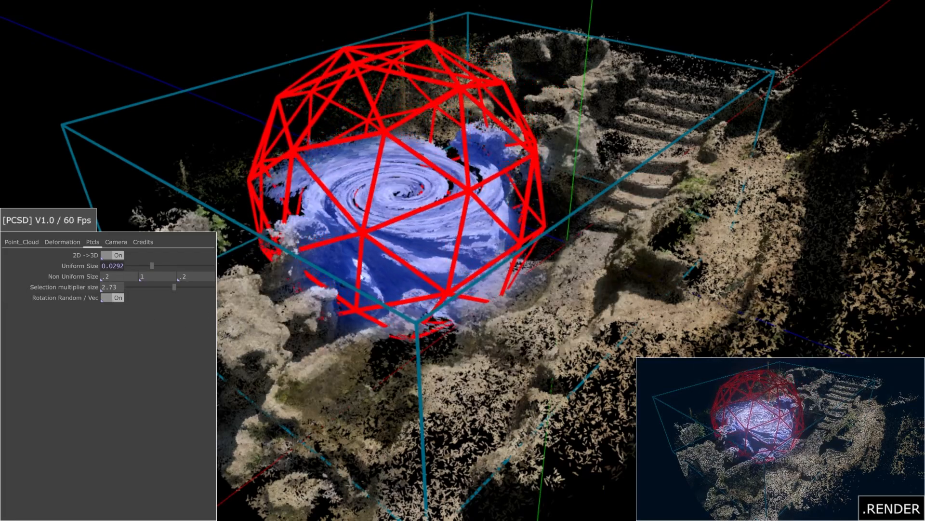
scroll(495, 170, "up", 5)
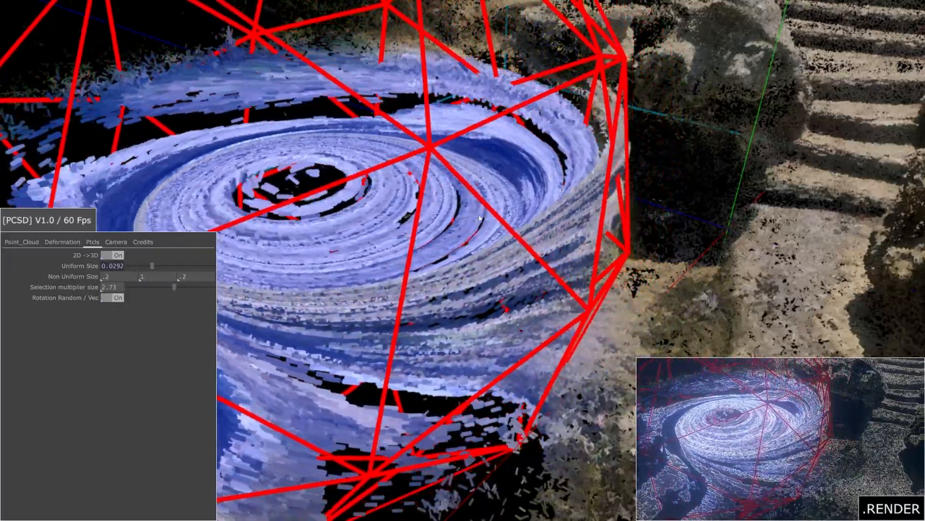
scroll(455, 297, "down", 5)
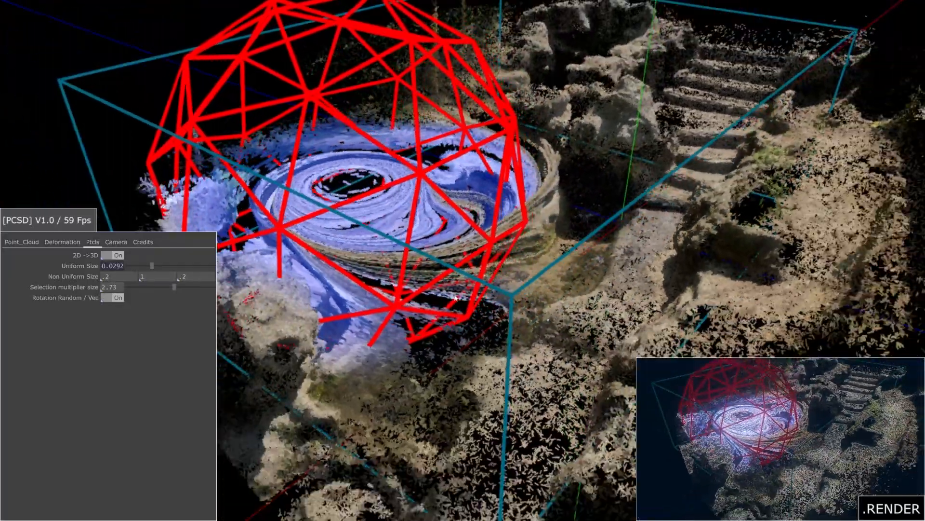
left_click_drag(455, 298, 440, 320)
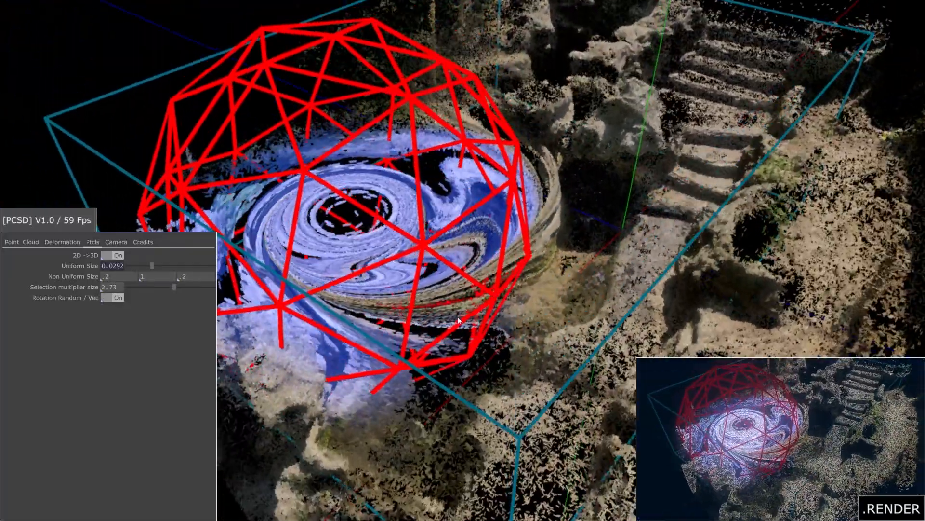
scroll(440, 321, "down", 2)
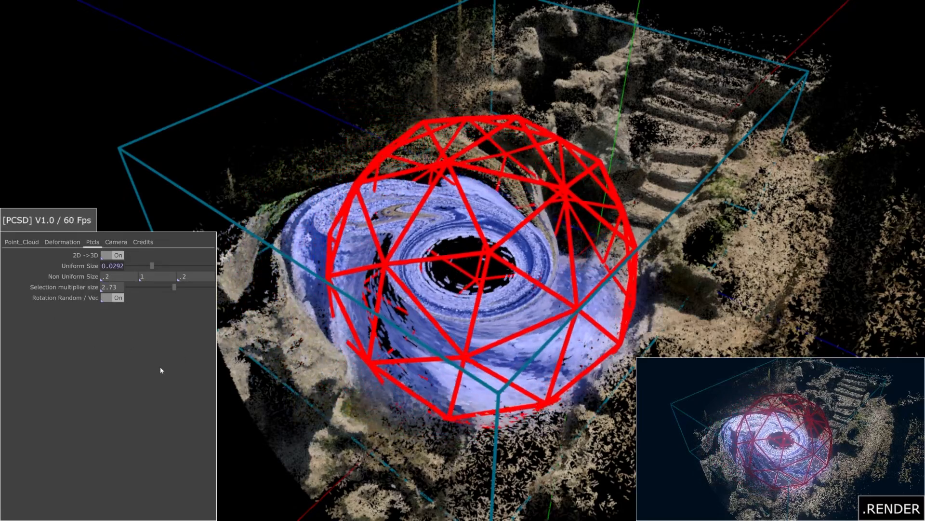
Step: Switch the camera to autocam with Tracking Ball turned On
left_click(119, 245)
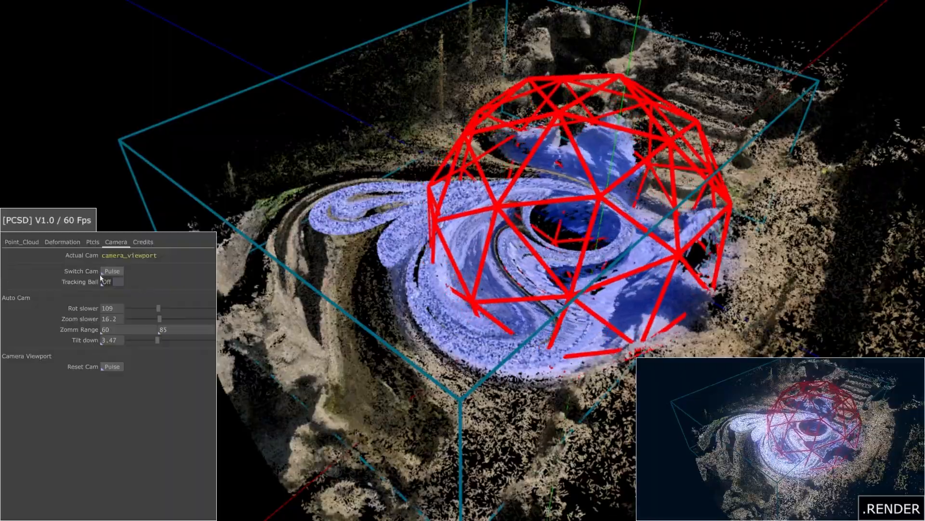
left_click(107, 273)
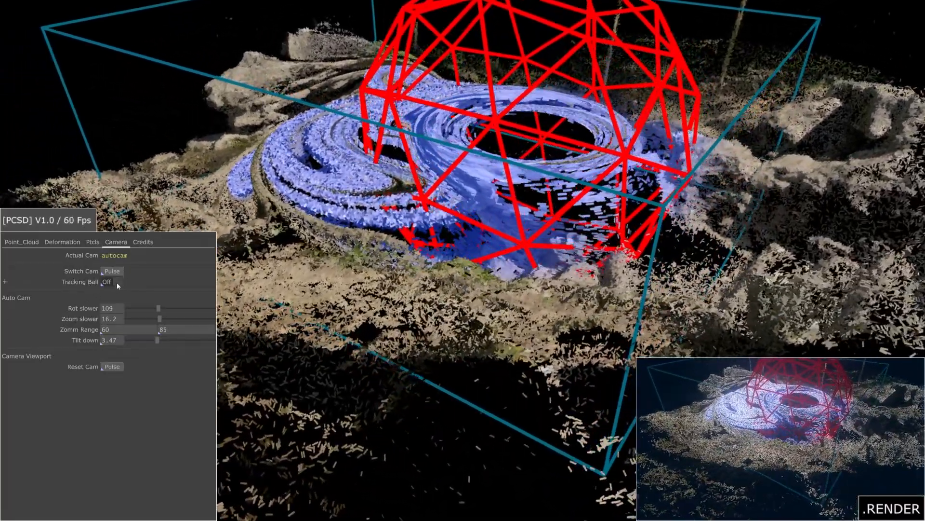
left_click(117, 282)
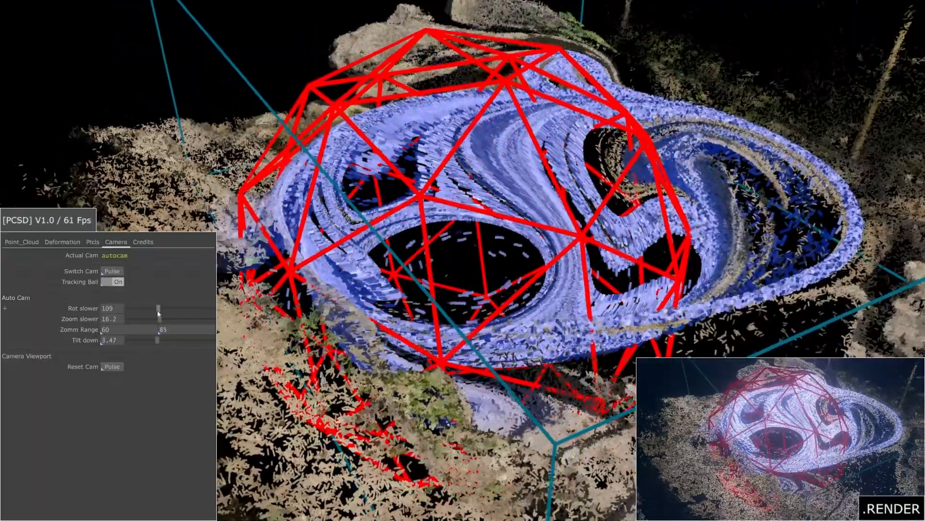
Step: Tune the auto camera to Rot slower 60, Zoom slower 10.2, Tilt down 2.67, and show the credits
left_click_drag(158, 312, 128, 312)
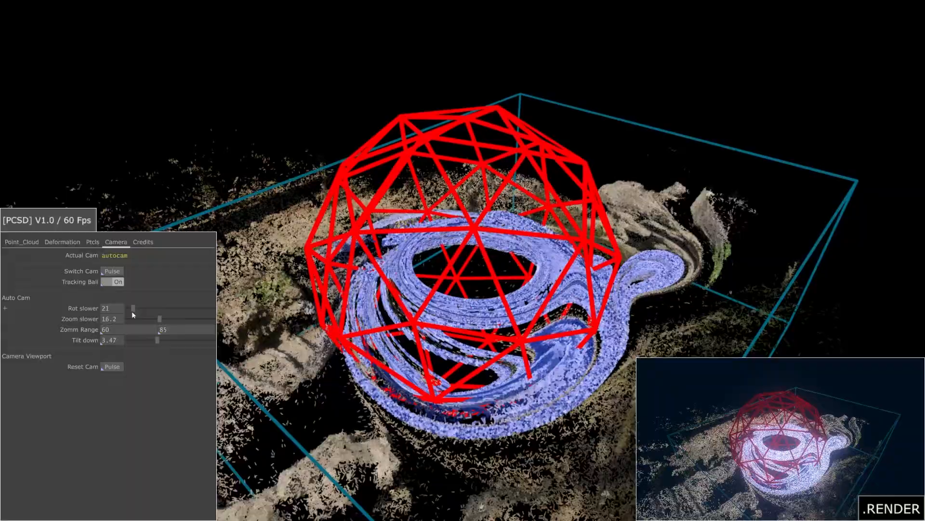
left_click_drag(132, 312, 131, 312)
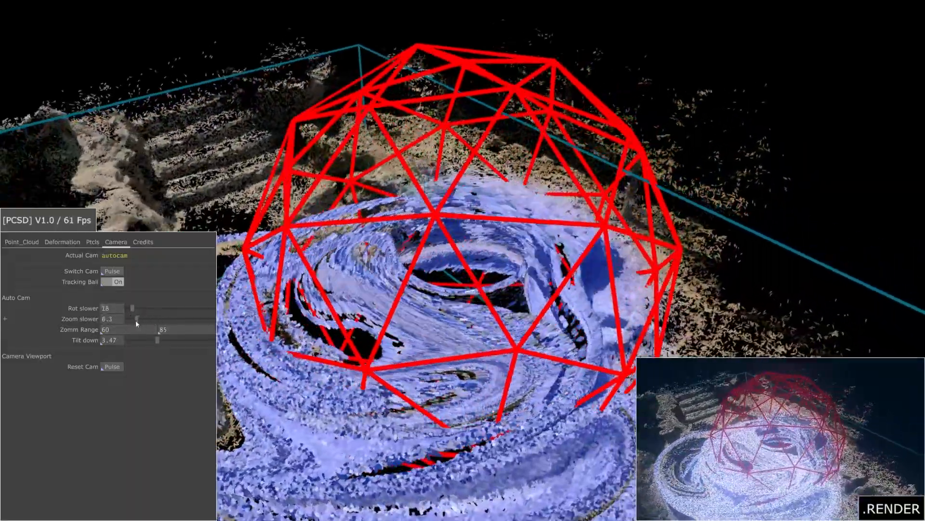
left_click_drag(137, 322, 128, 323)
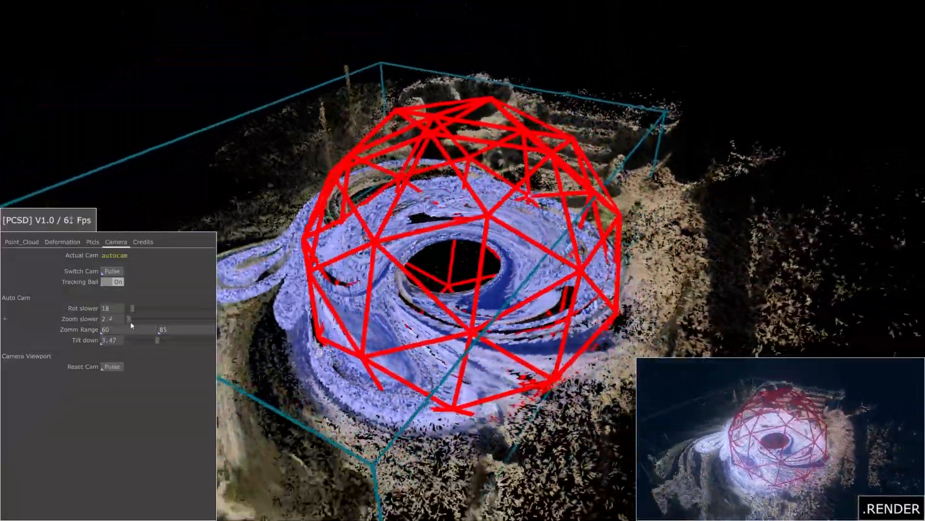
left_click_drag(128, 325, 137, 326)
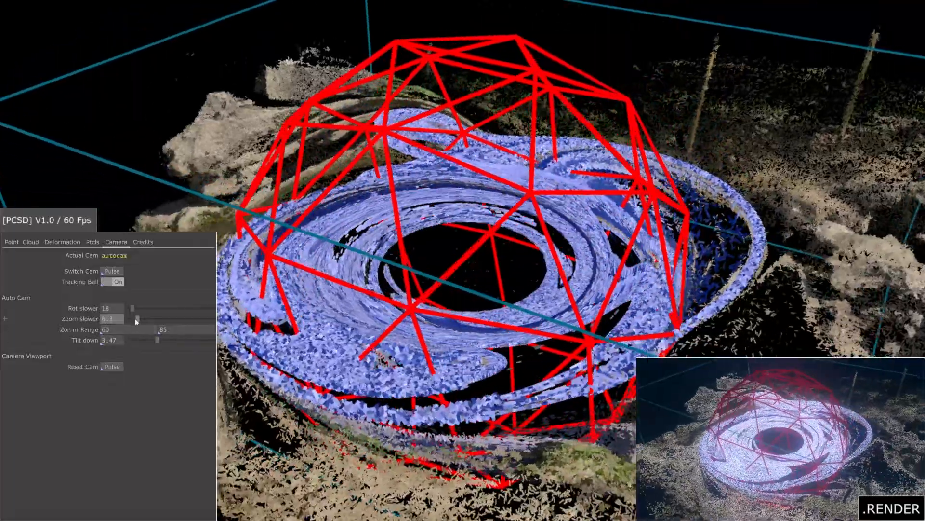
left_click_drag(136, 319, 150, 343)
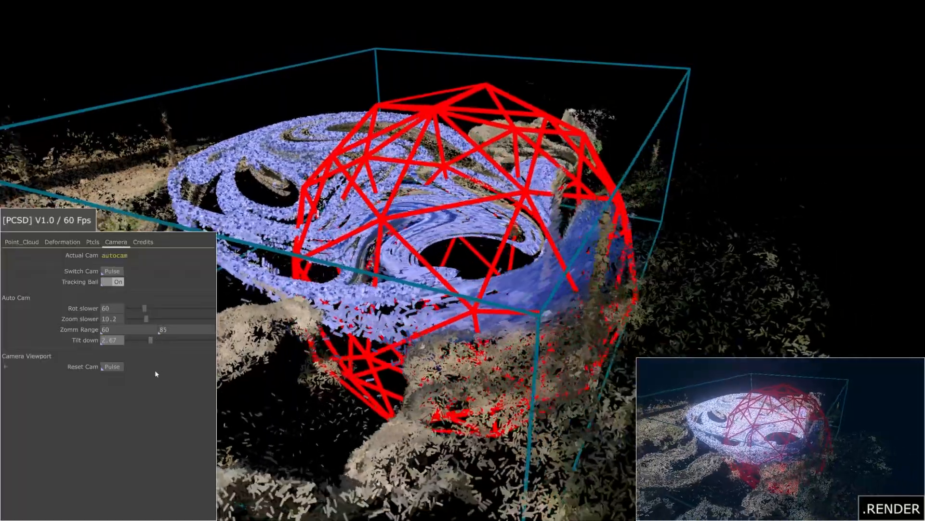
left_click(143, 242)
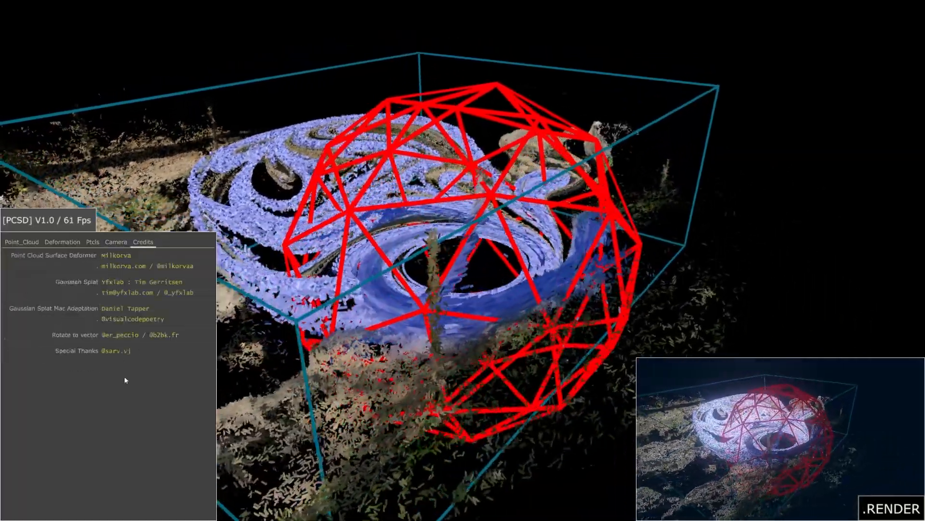